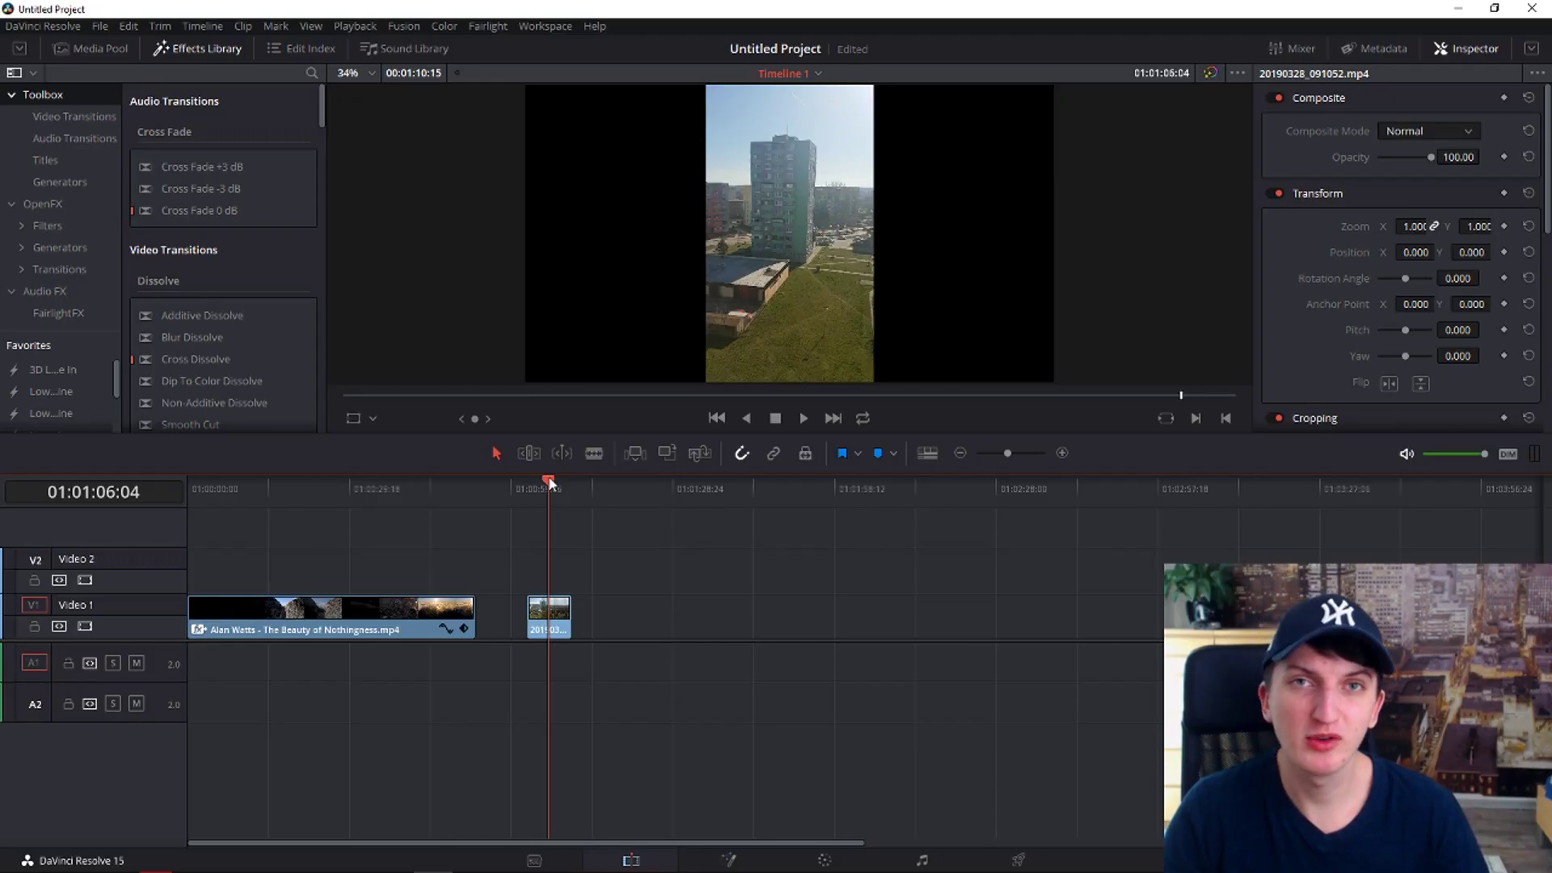
Step: Apply the OpenFX Blanking Fill effect to the vertical clip 20190328_091052.mp4 on Video 1
mouse_move(550, 482)
left_mouse_down()
mouse_move(571, 480)
mouse_move(527, 480)
mouse_move(554, 482)
left_mouse_up()
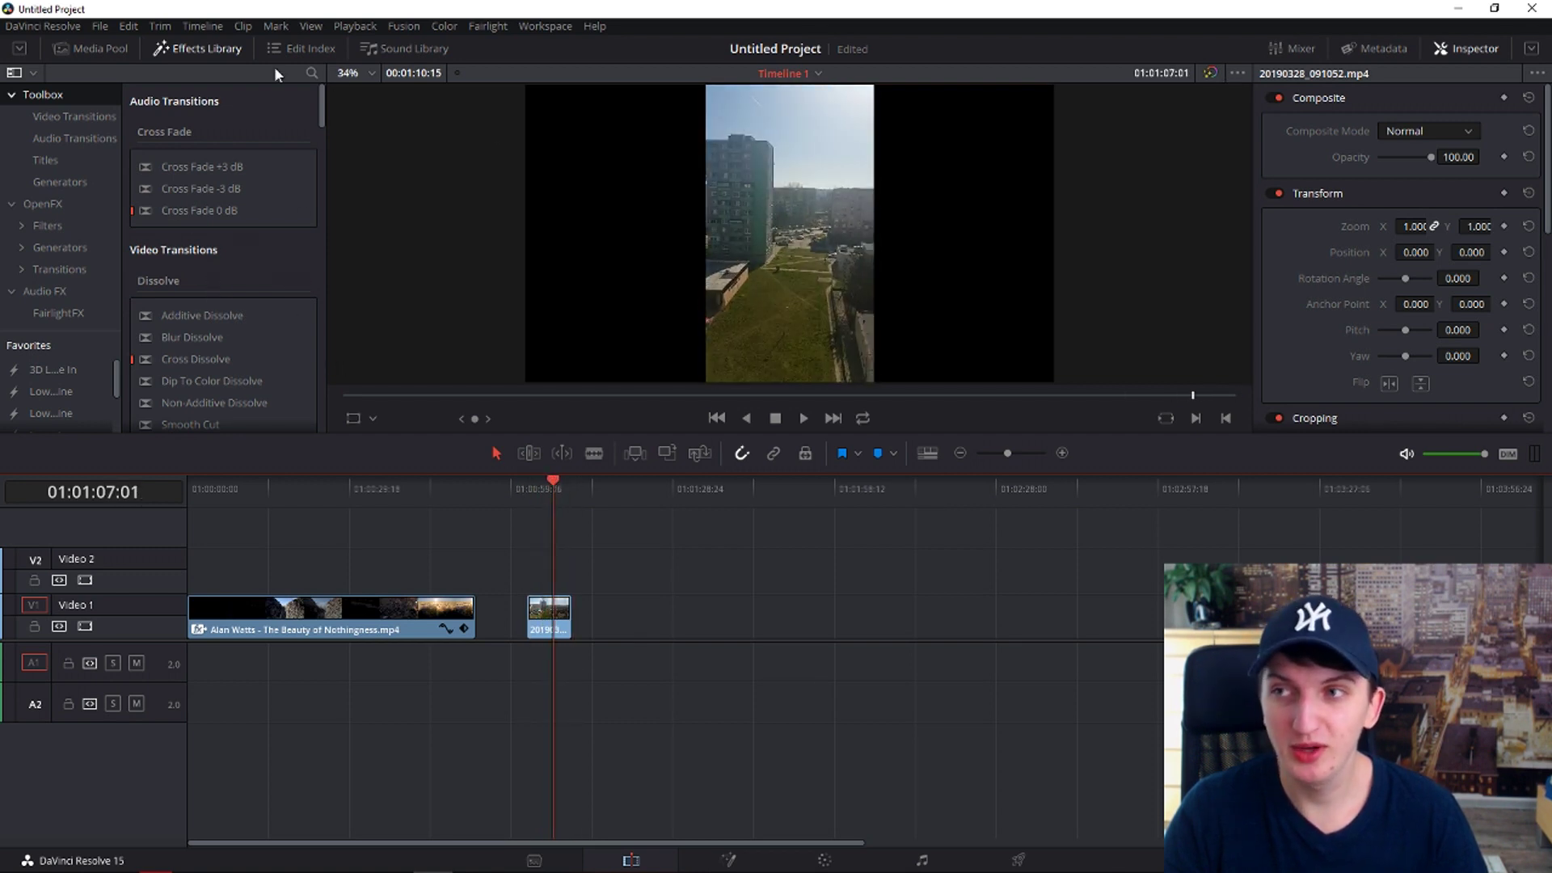
left_click(191, 47)
left_click(187, 46)
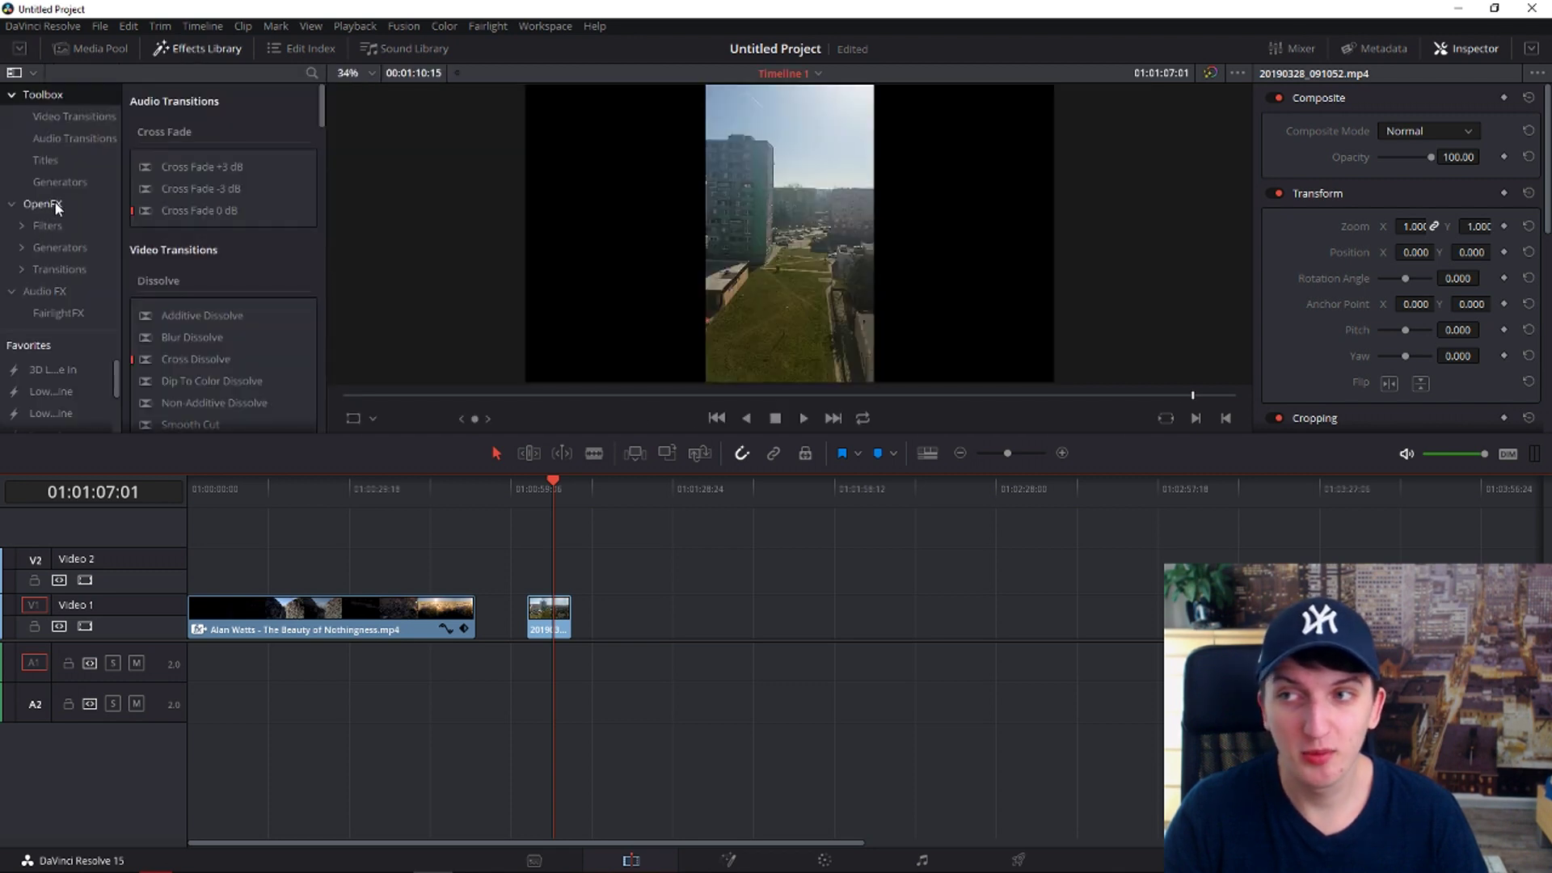
left_click(56, 207)
scroll(187, 262, "down", 5)
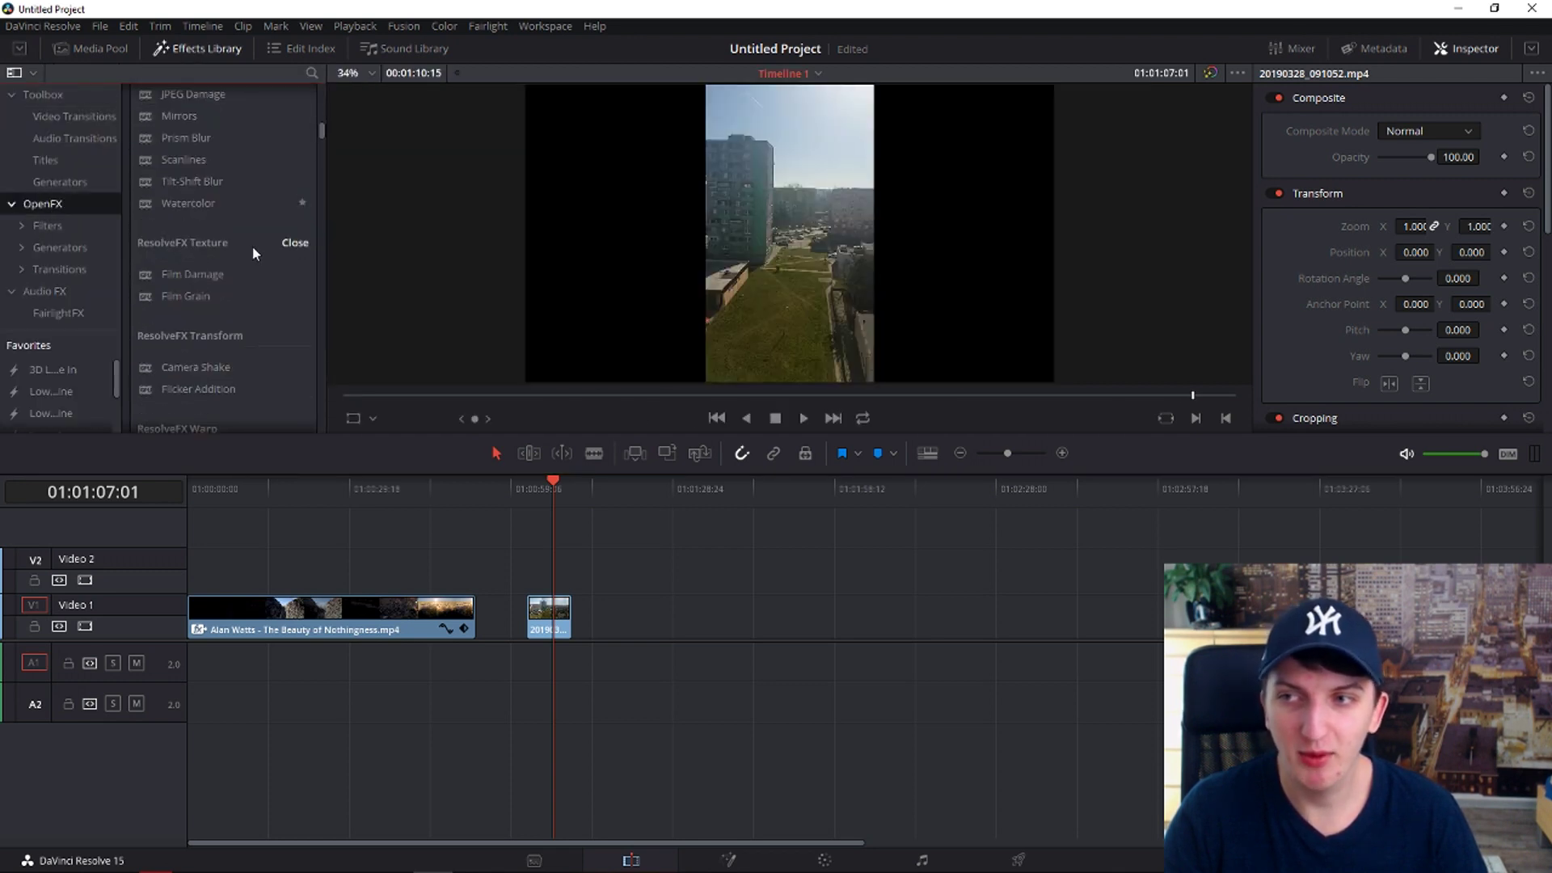
scroll(257, 242, "down", 5)
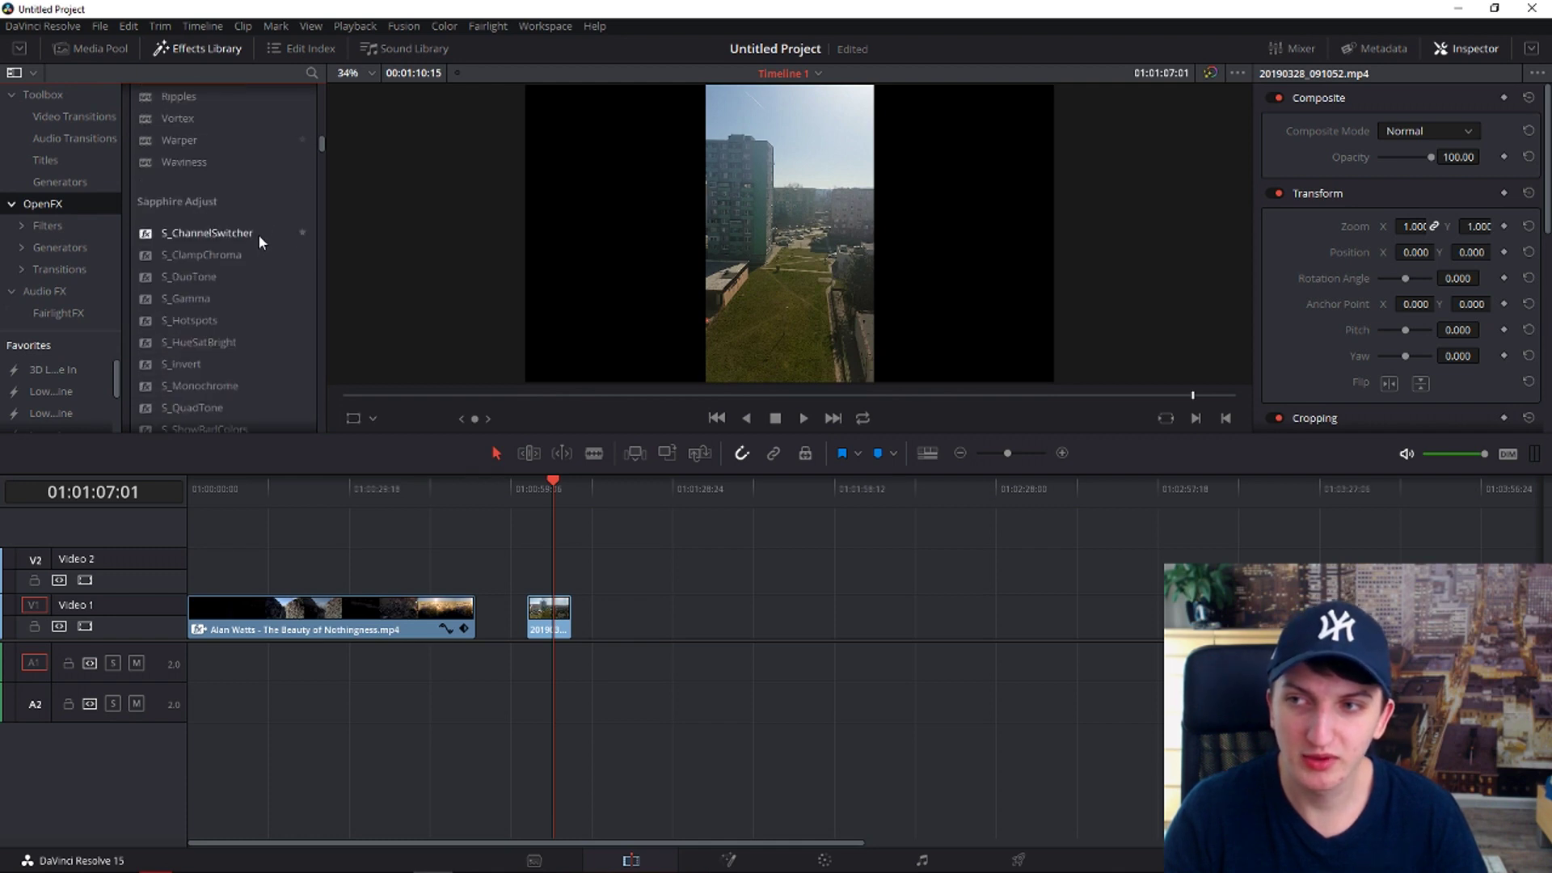
scroll(255, 234, "up", 6)
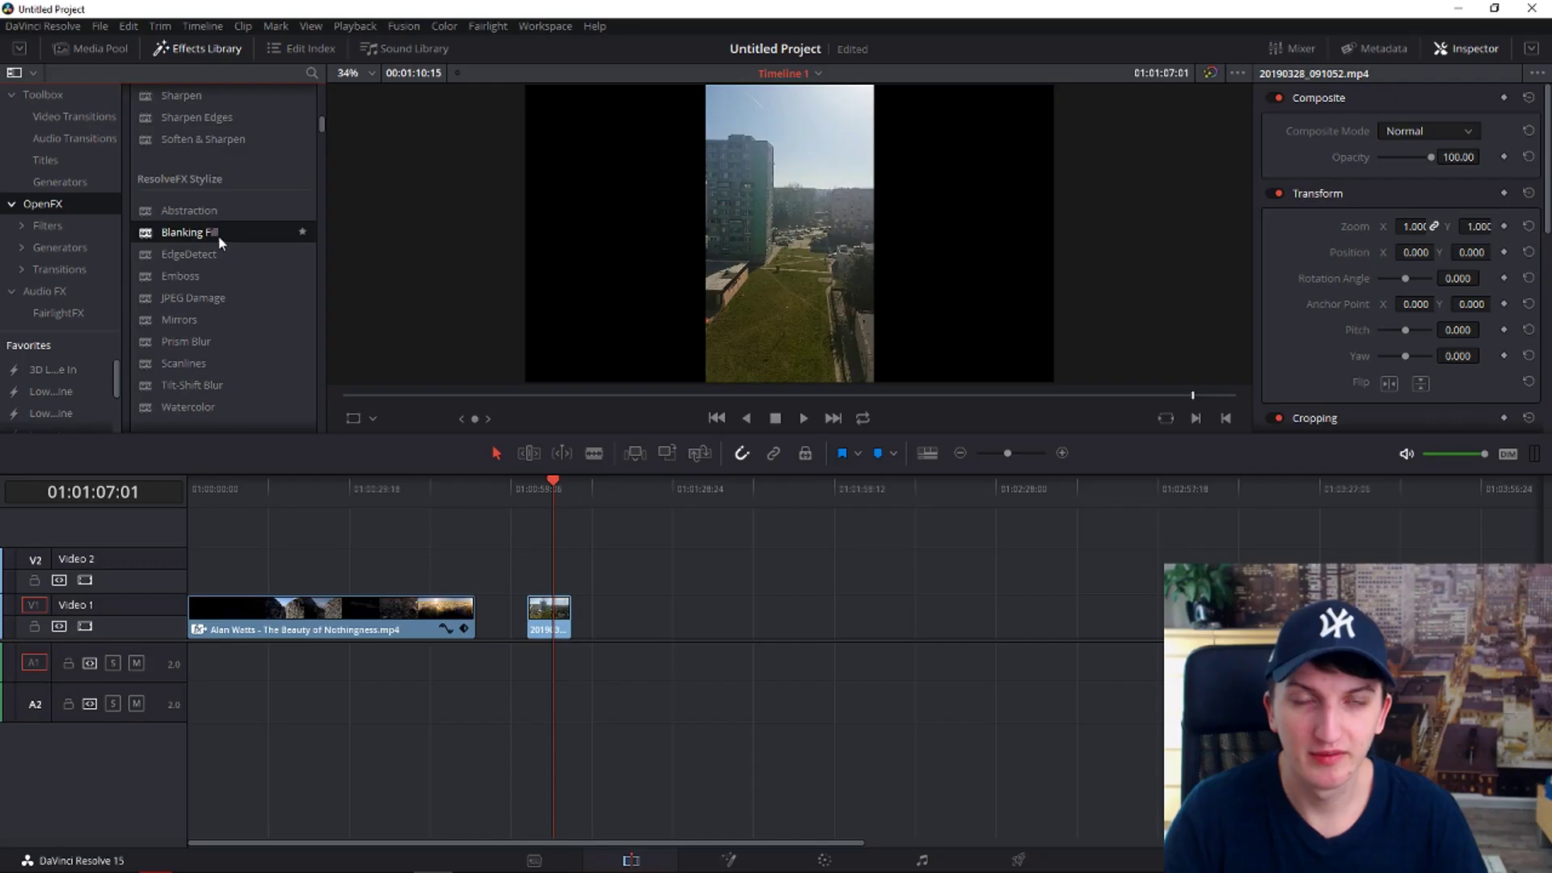
left_click_drag(410, 395, 548, 612)
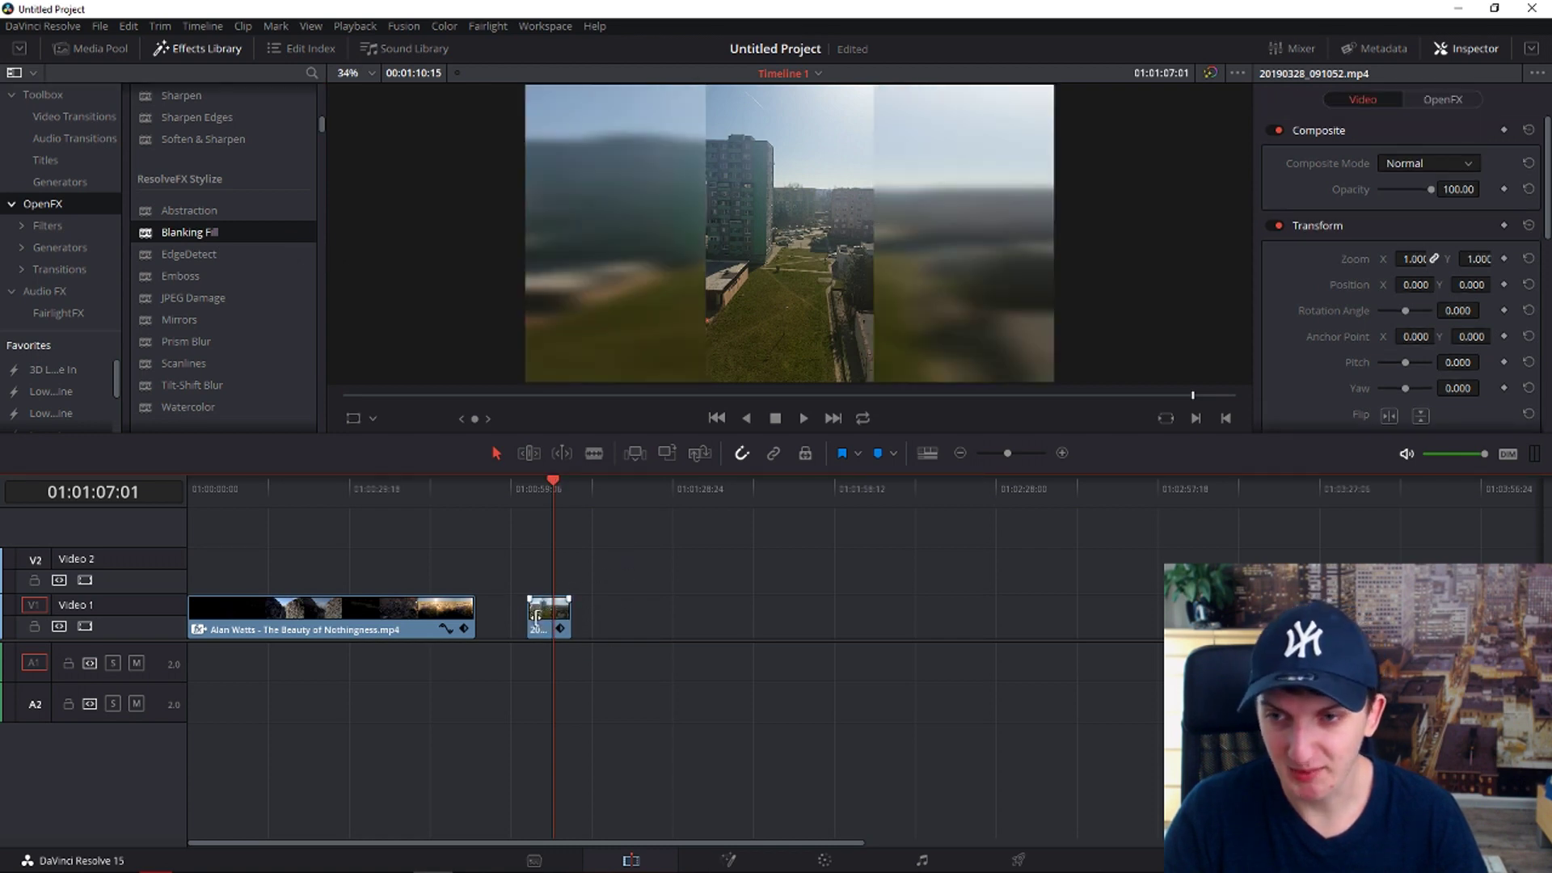
Step: Preview the filled vertical clip, return to its start at 01:01:02:05, and show the Blanking Fill settings with the Source group expanded
left_click(541, 496)
left_click(568, 488)
left_click(536, 492)
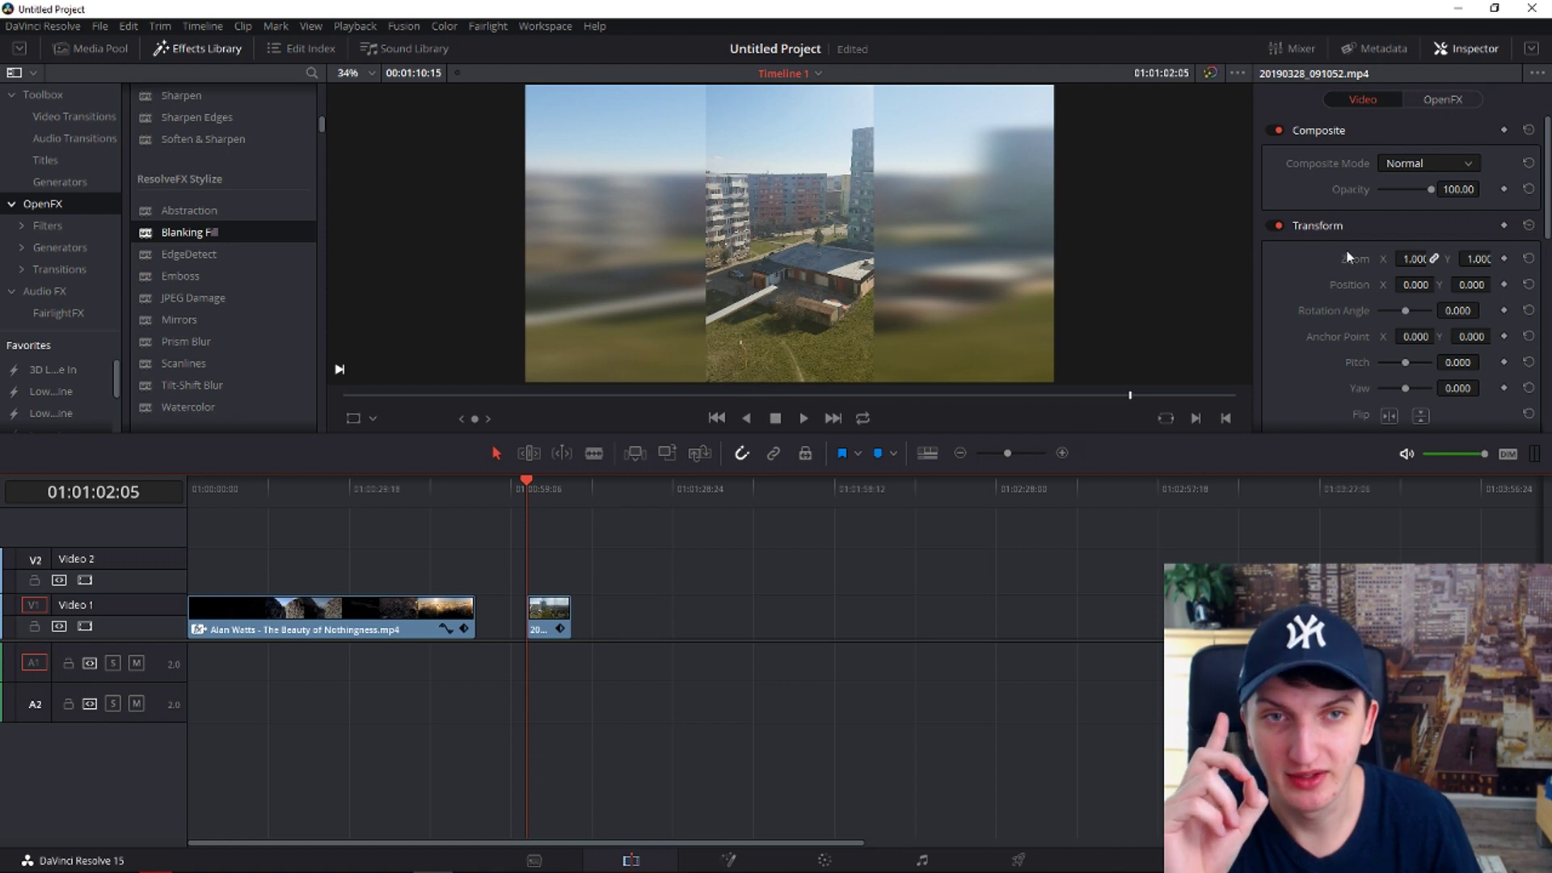
left_click(1452, 52)
left_click(1452, 51)
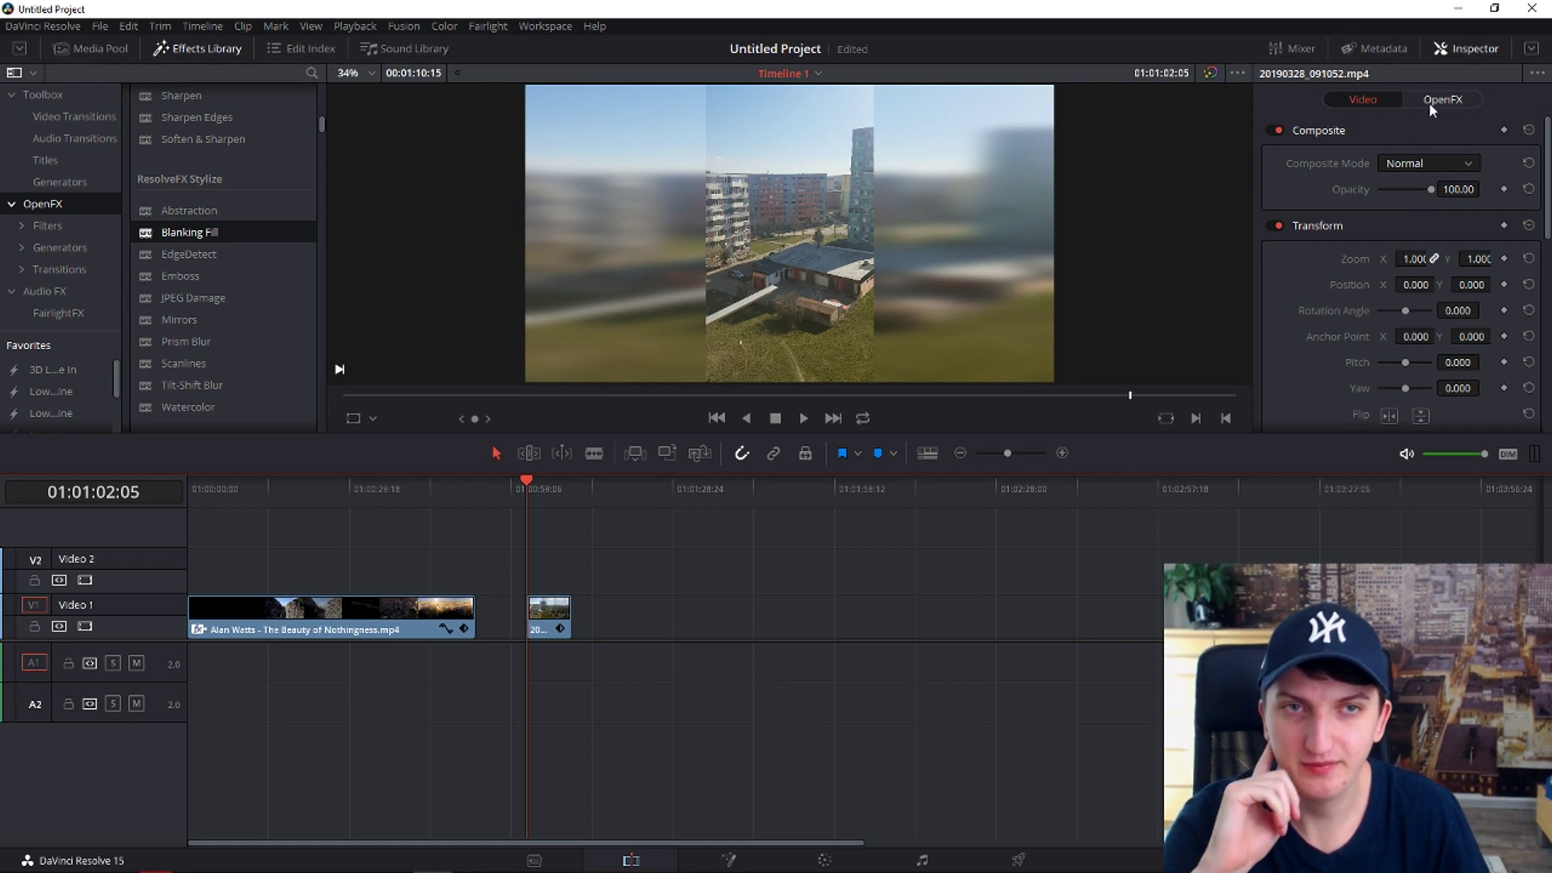
left_click(1429, 100)
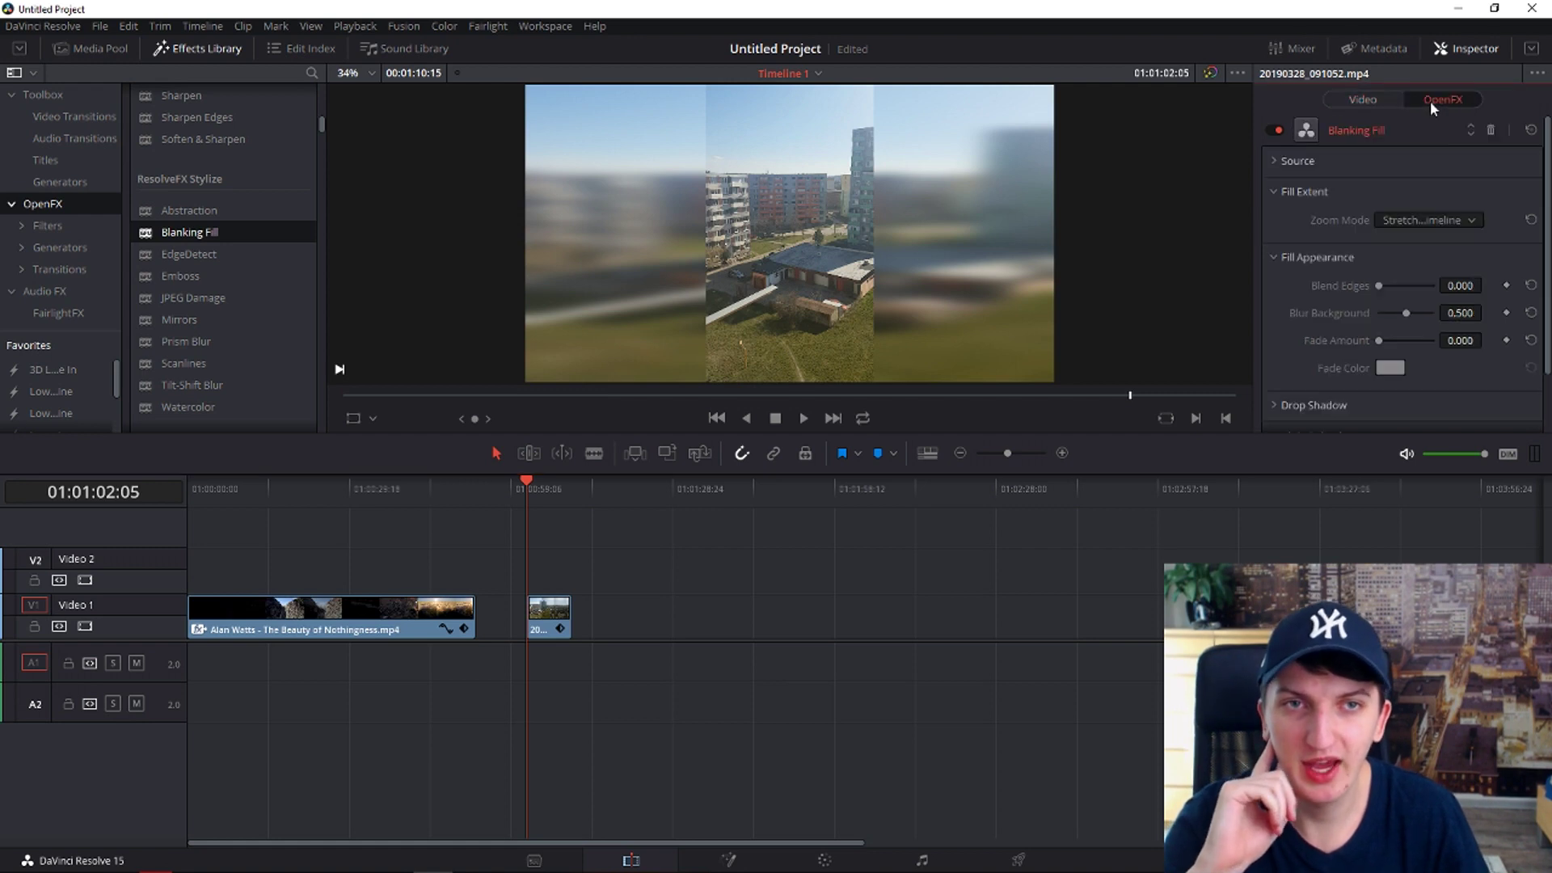
left_click(1288, 161)
Step: Try the Zoom To Timeline and Manual zoom modes for the fill, and restore Stretch To Timeline
left_click_drag(1379, 192, 1350, 242)
scroll(1322, 255, "down", 1)
left_click(1401, 264)
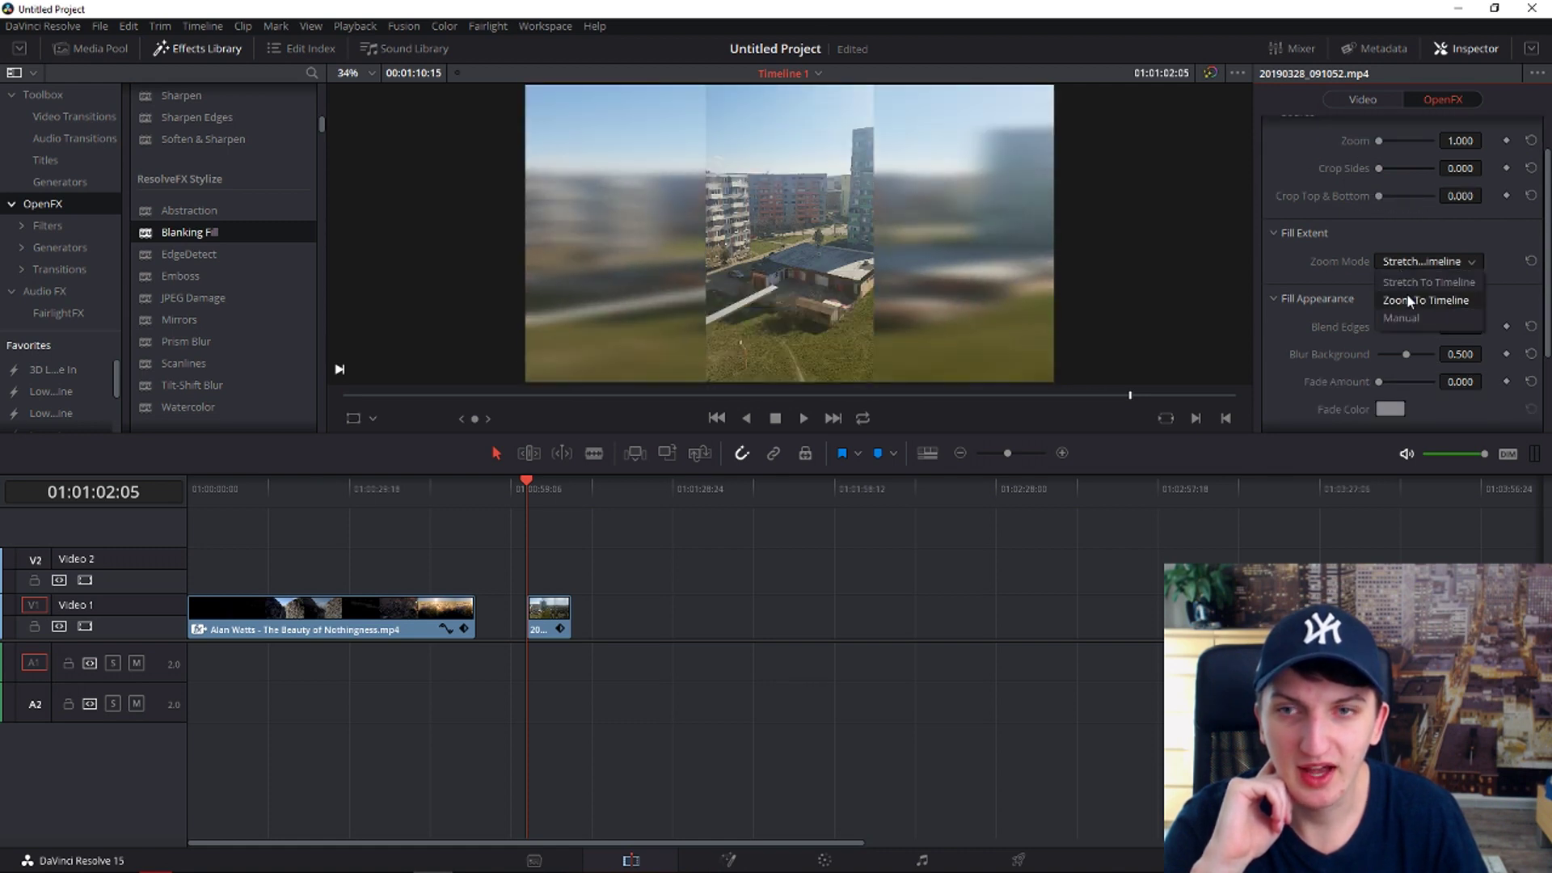
left_click(1409, 301)
left_click(1403, 265)
left_click(1408, 283)
left_click(1402, 262)
left_click(1401, 318)
left_click(1401, 261)
left_click(1409, 285)
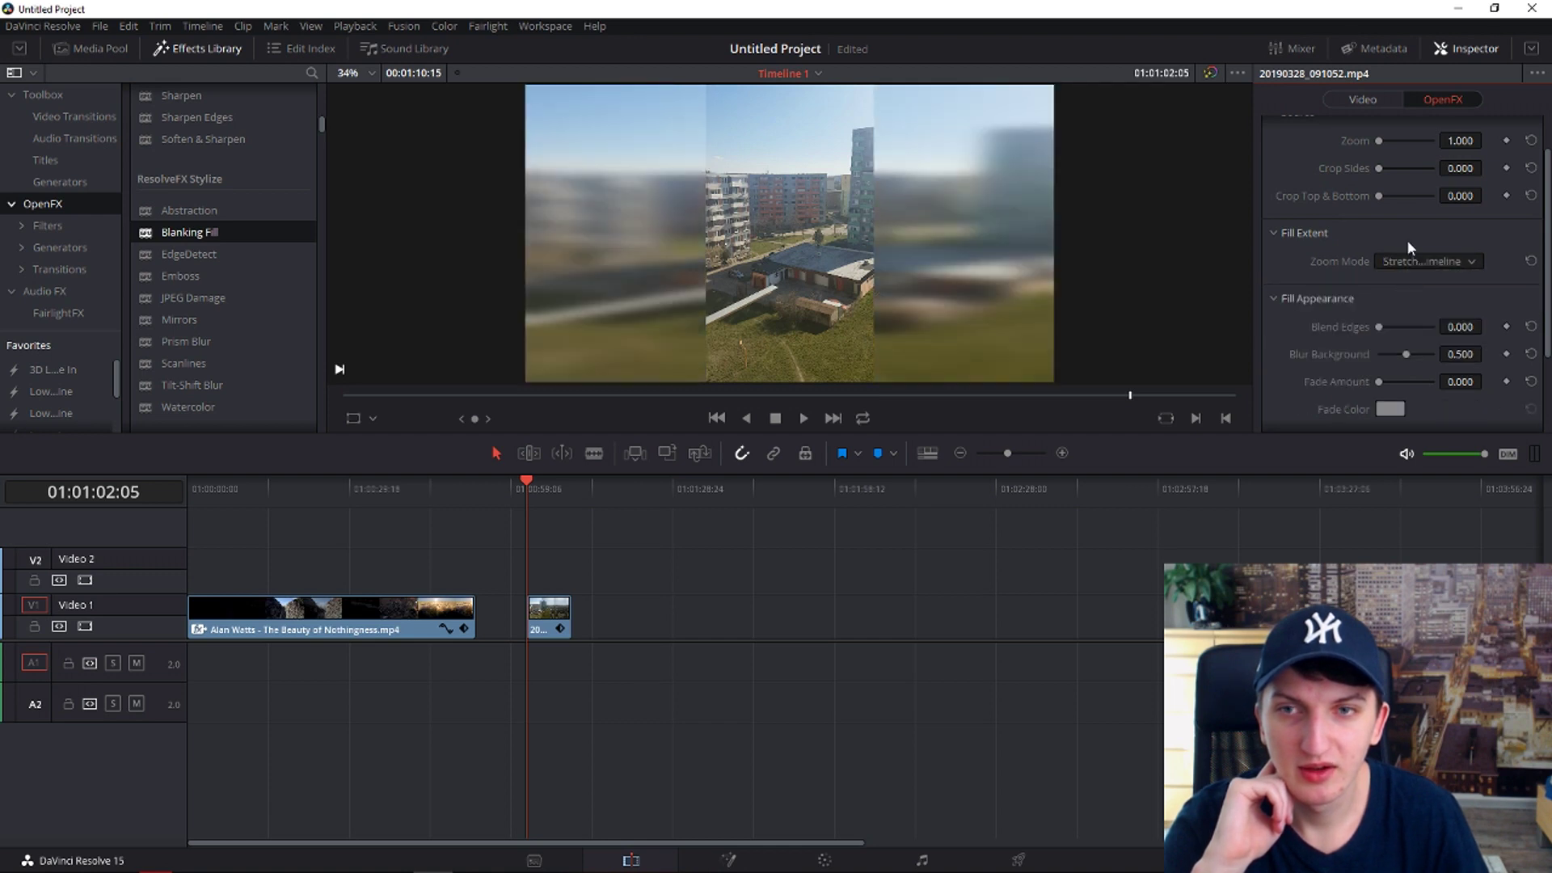
left_click(1411, 263)
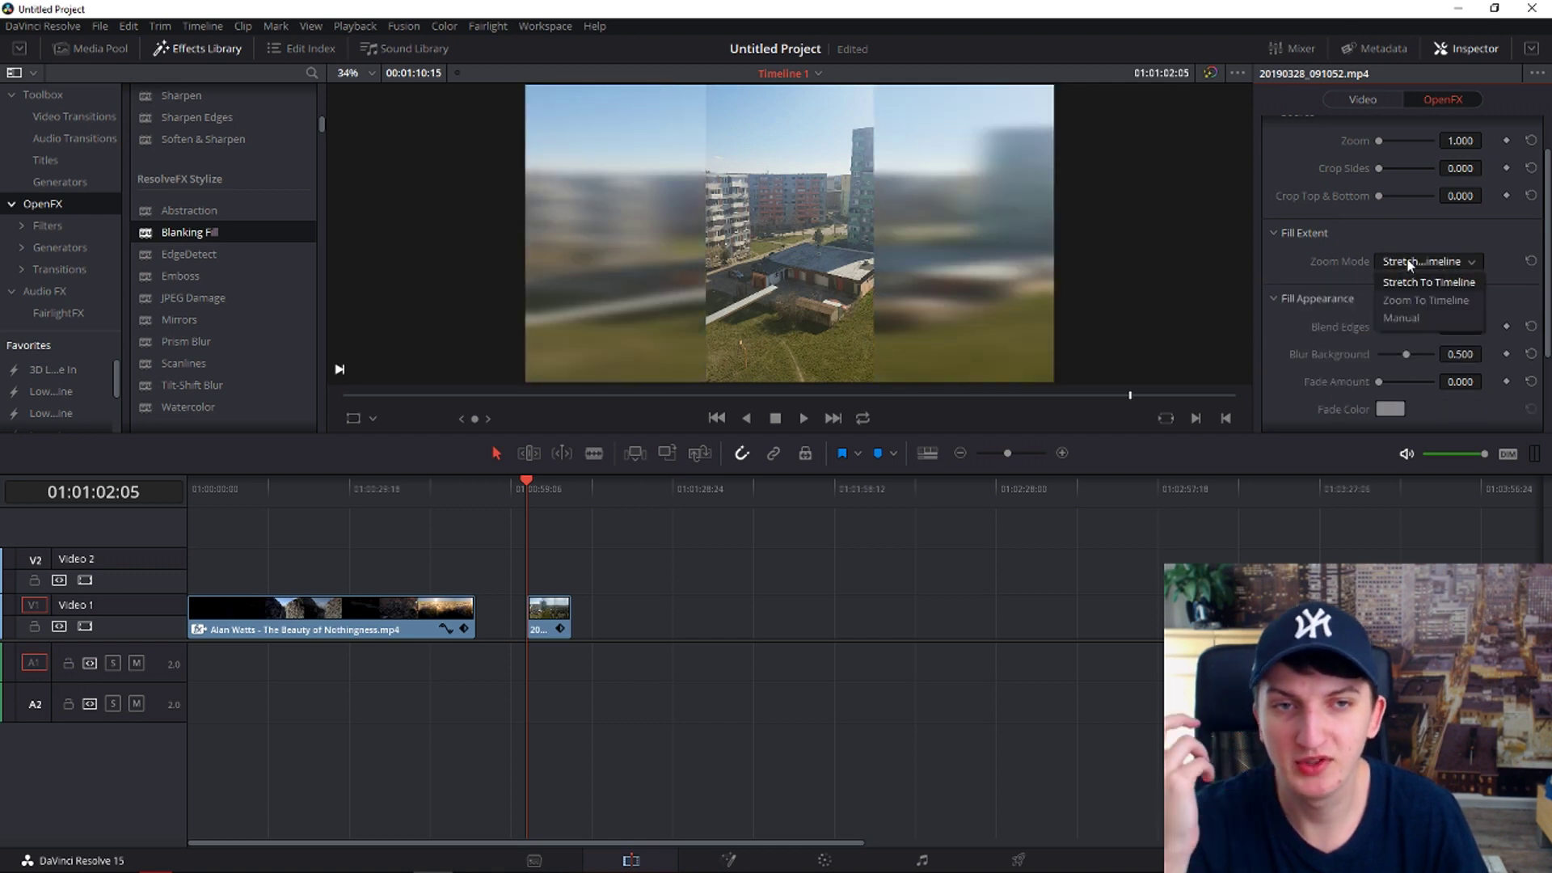
Step: Set the fill's Blur Background to 0.000 and fade it fully to black, with Fade Amount 1.000 and Fade Color #000000
left_click(1389, 329)
left_click_drag(1384, 328, 1435, 376)
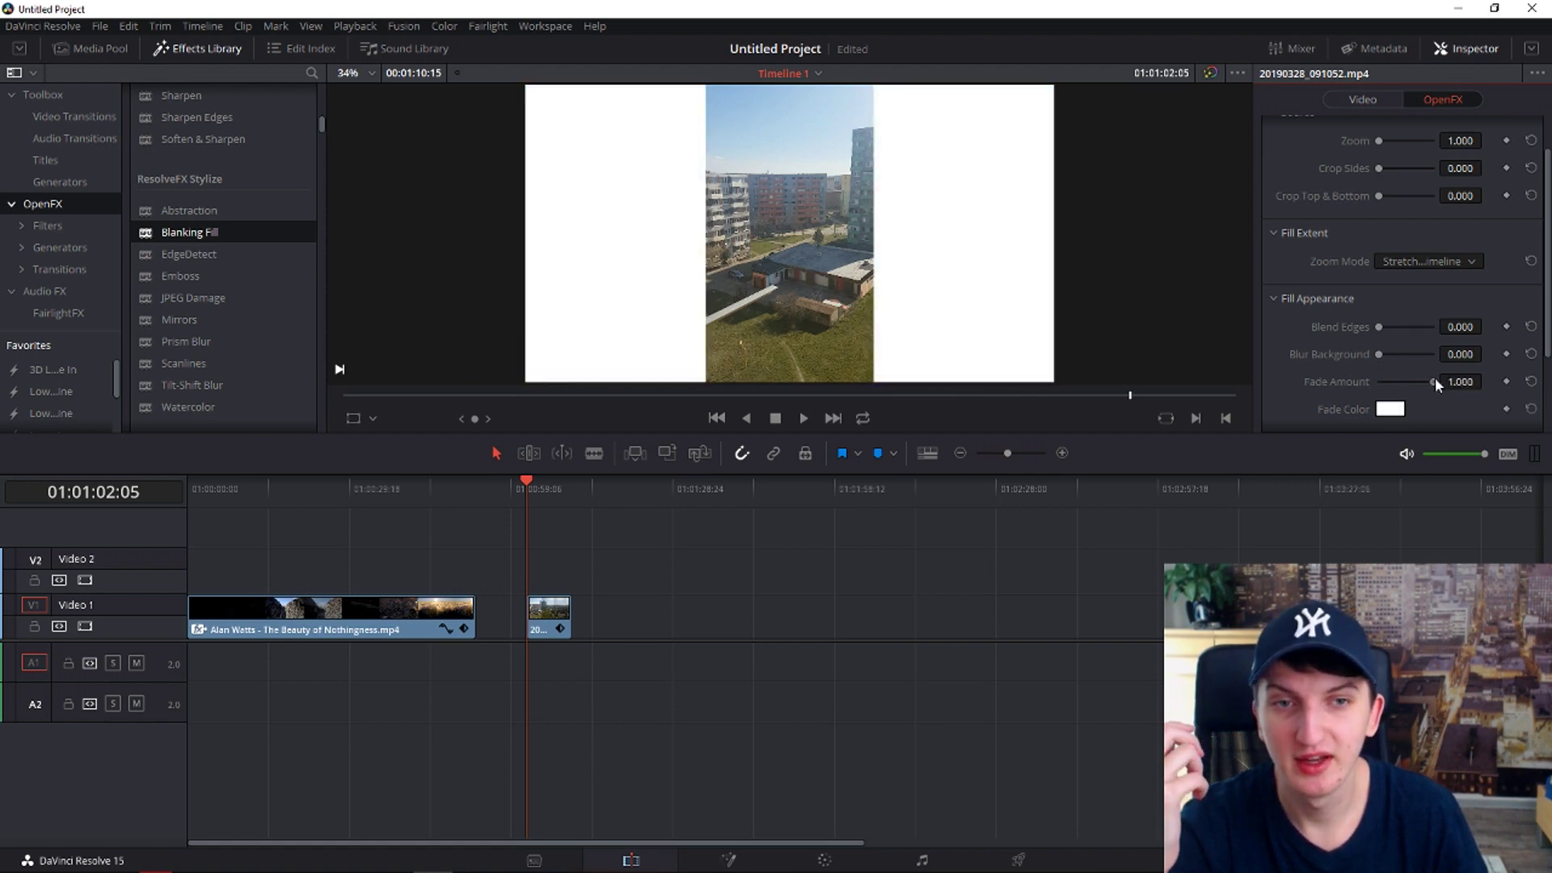
left_click(1391, 410)
left_click(569, 303)
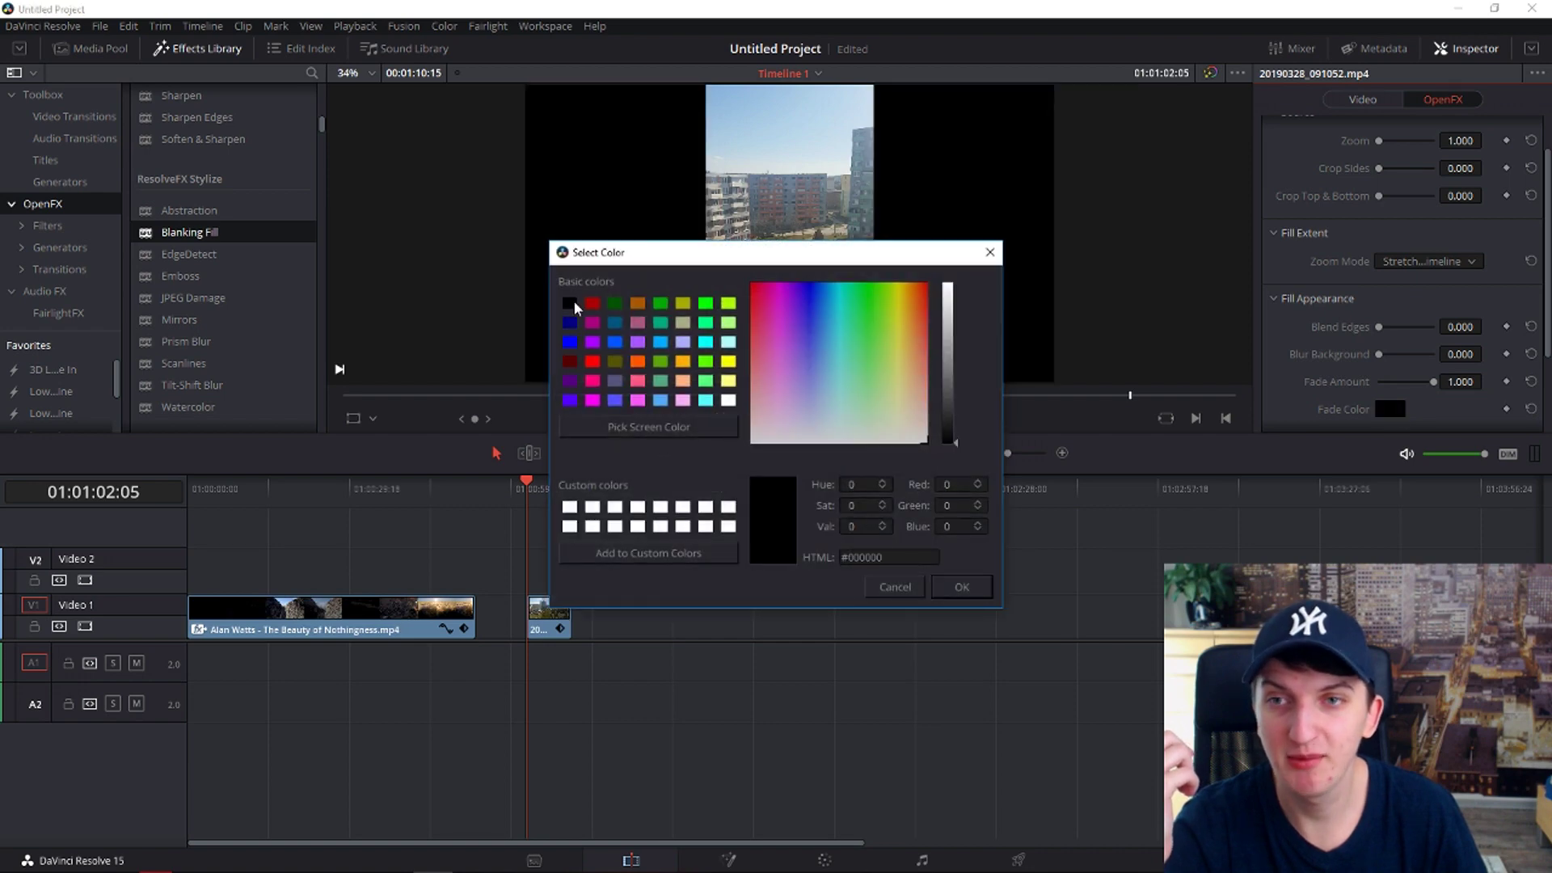
left_click(984, 583)
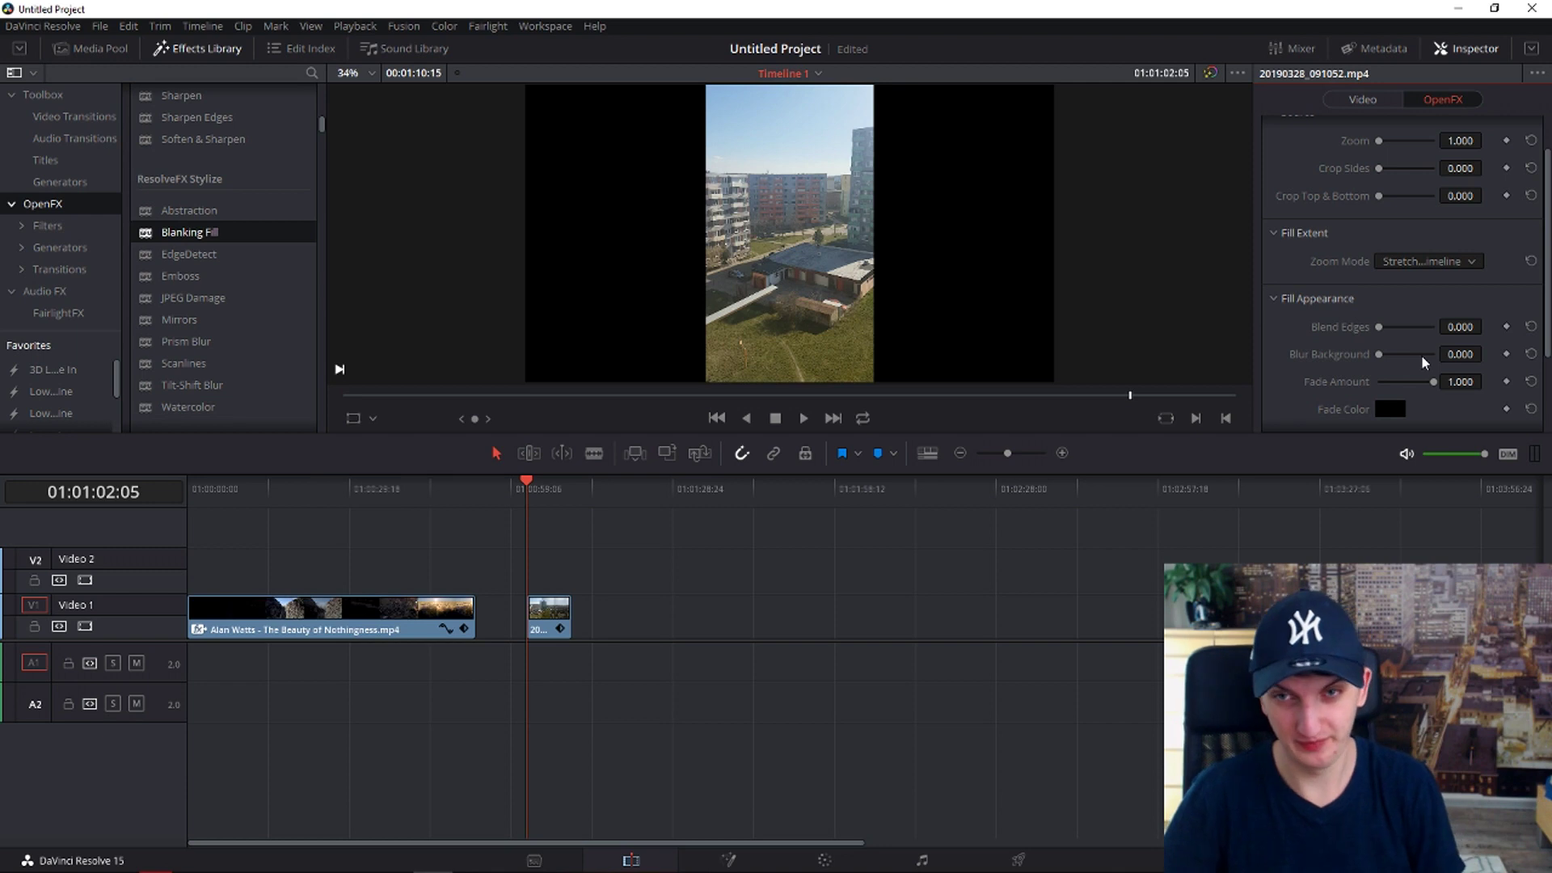
Step: Try a Drop Shadow strength of 0.809, reset Fade Amount to 0.000, and return Shadow Strength to 0.000
scroll(1534, 396, "down", 3)
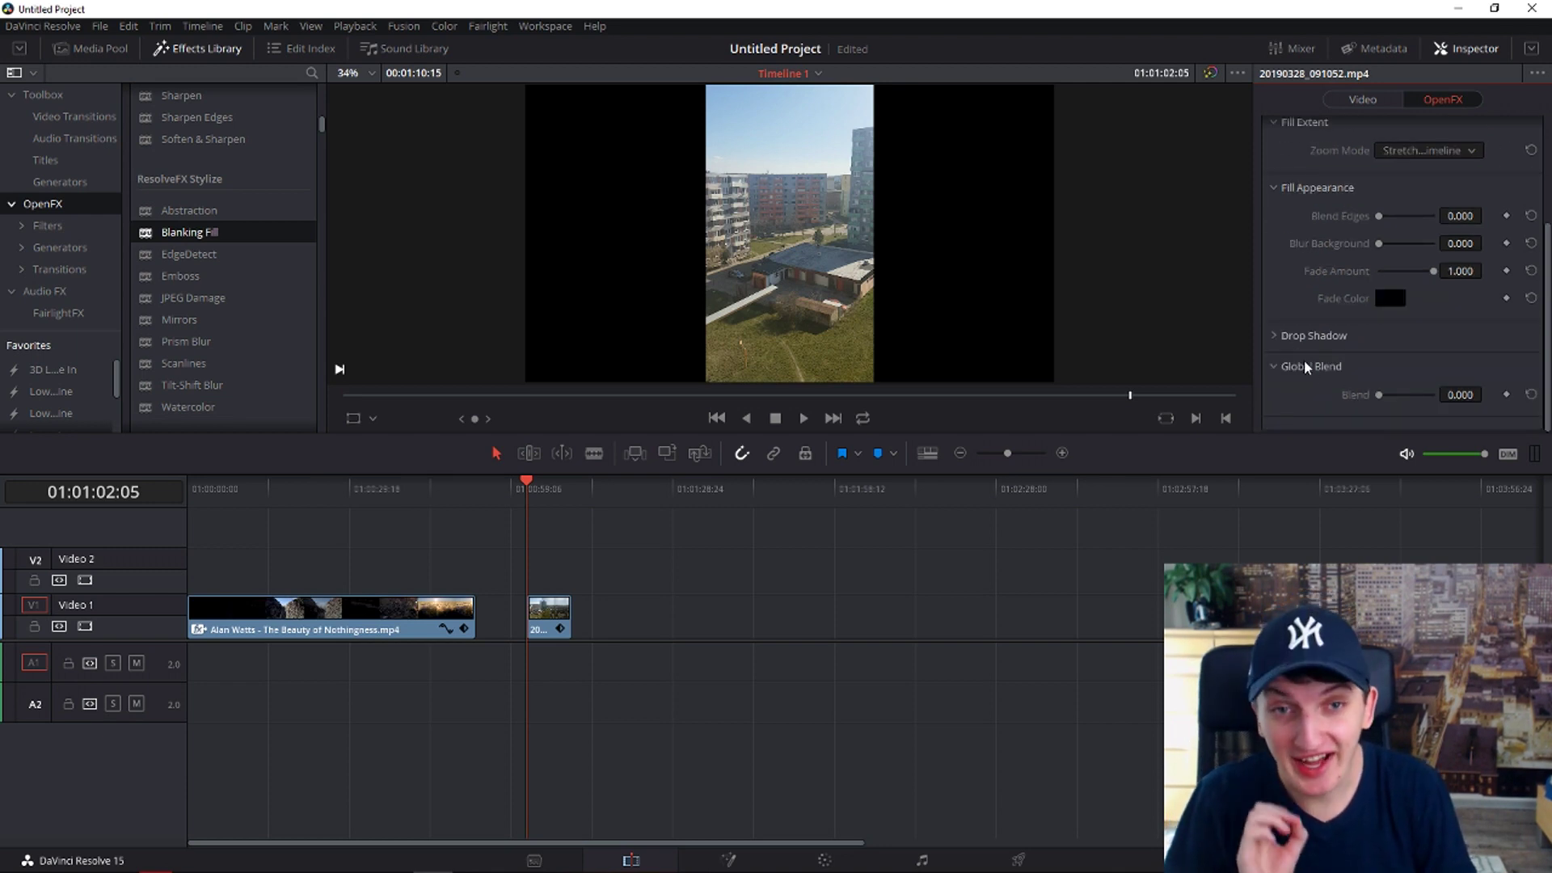
left_click(1286, 339)
left_click_drag(1379, 373, 1425, 374)
double_click(1434, 269)
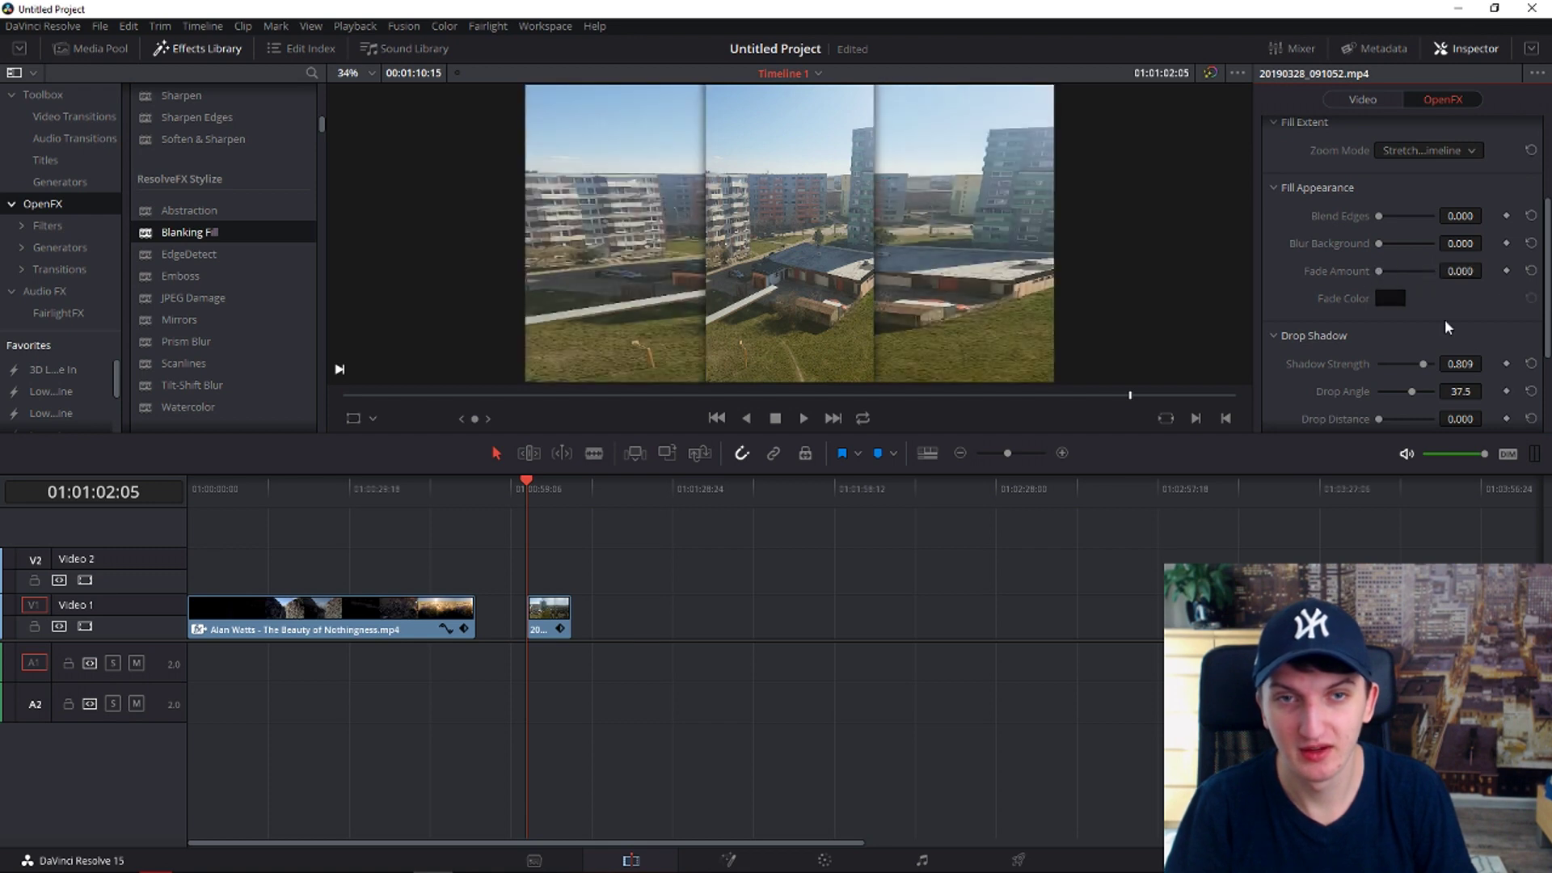
left_click_drag(1461, 368, 1344, 375)
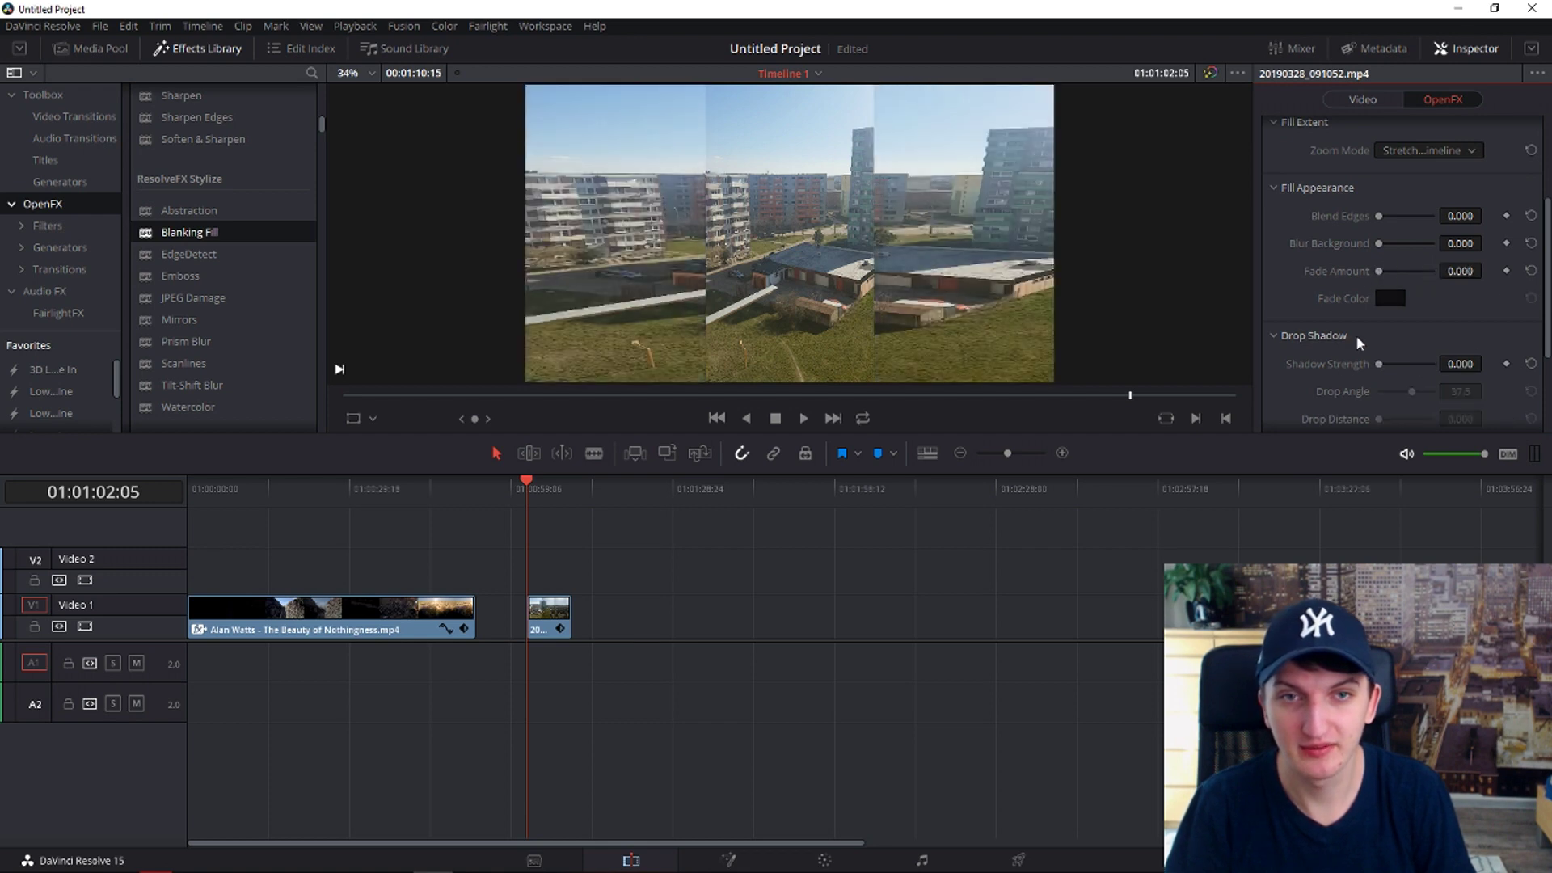
Step: Play the vertical clip briefly and set the fill's Blur Background to 1.000
left_click_drag(1378, 240, 1288, 257)
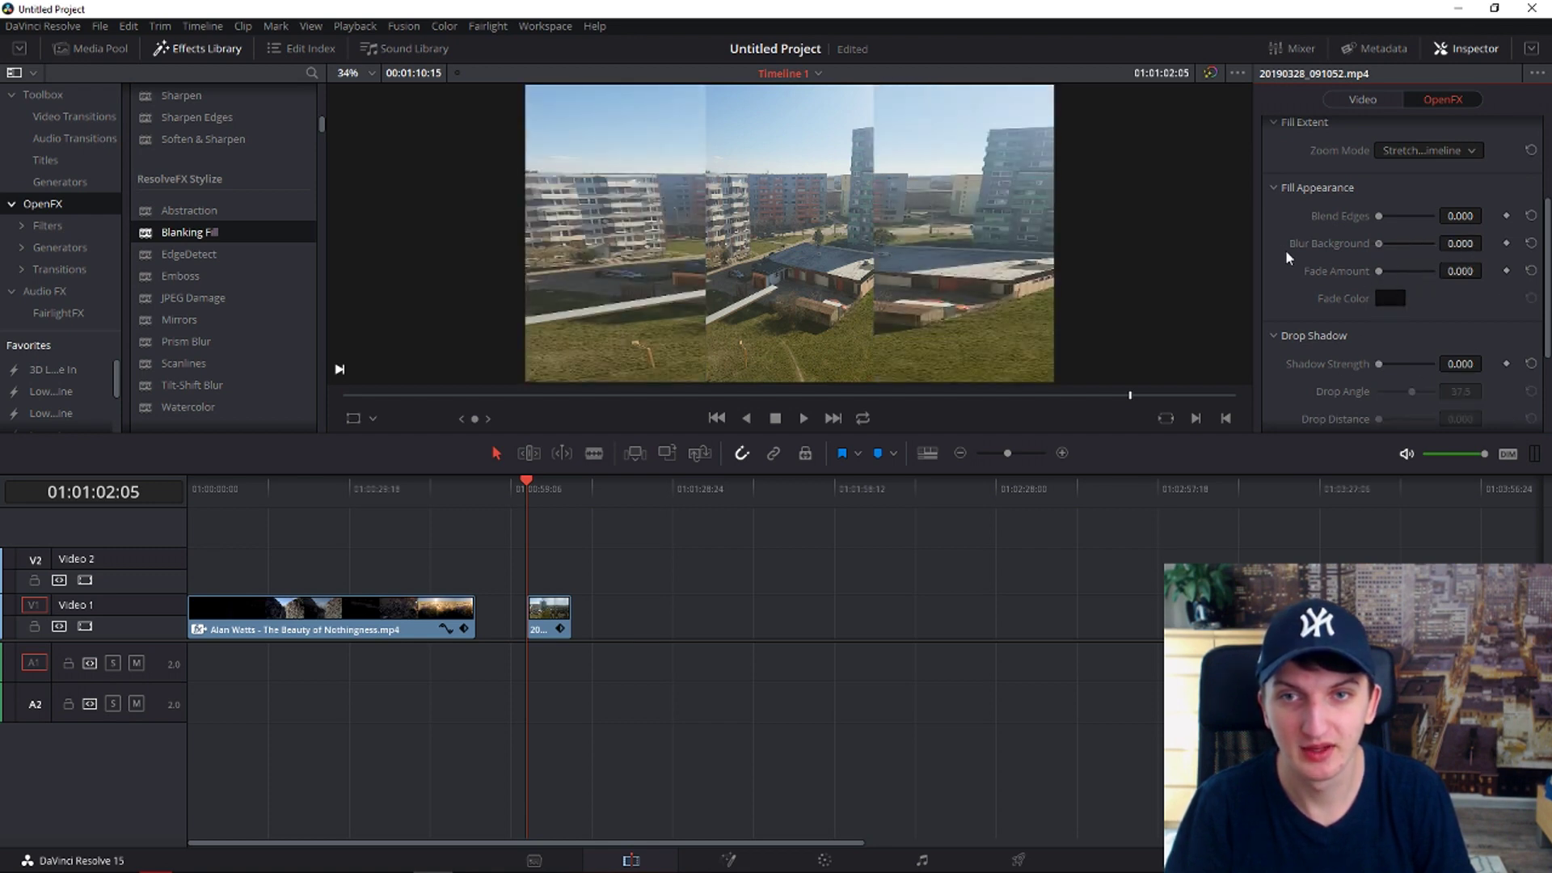
key("space")
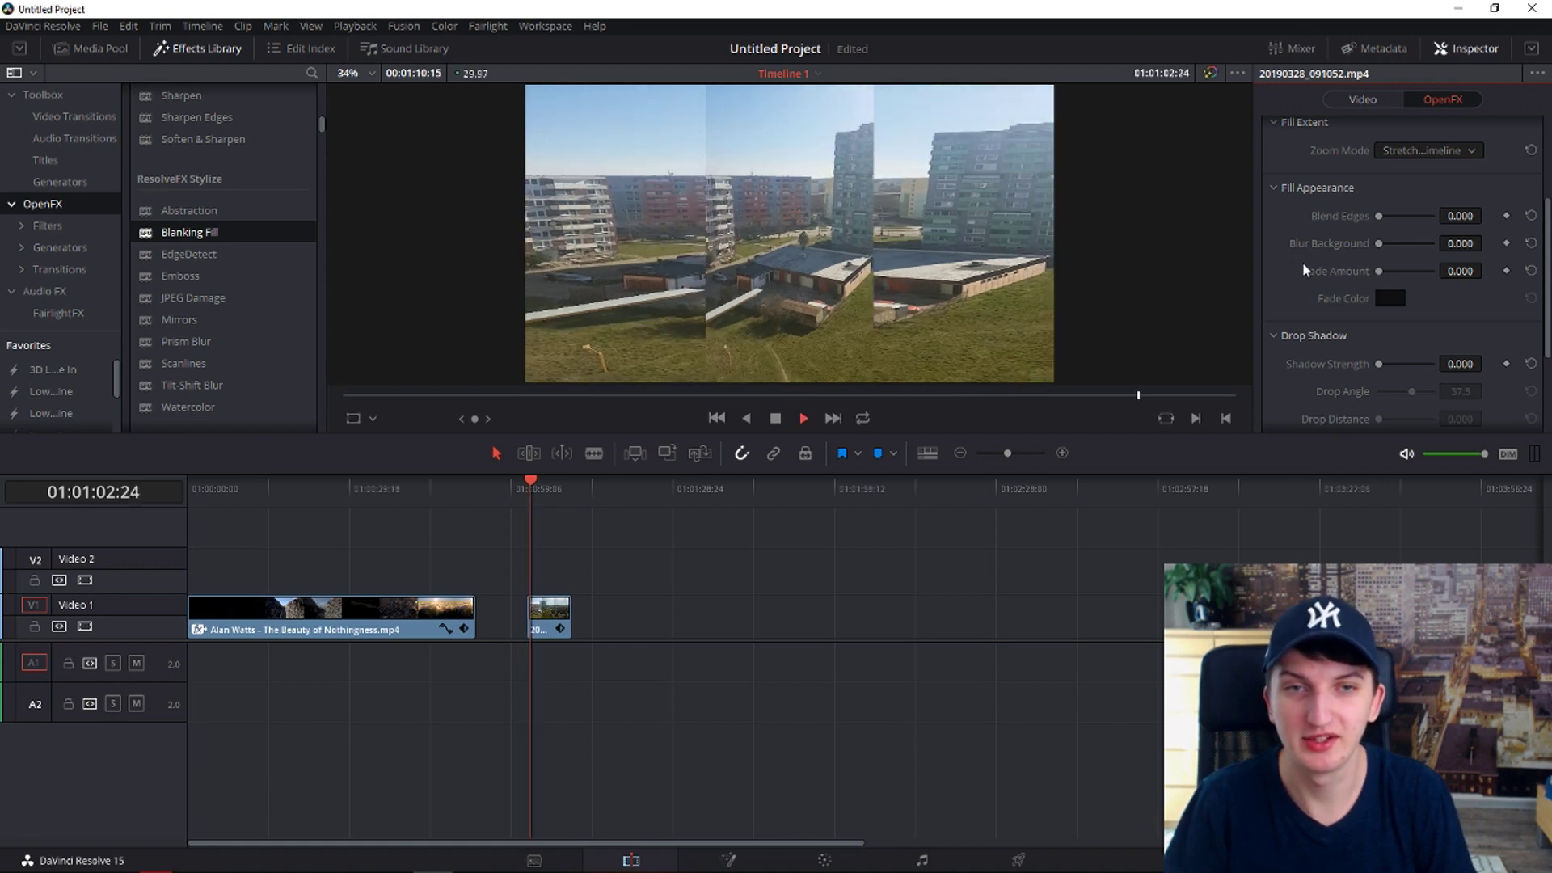
left_click_drag(1382, 244, 1514, 250)
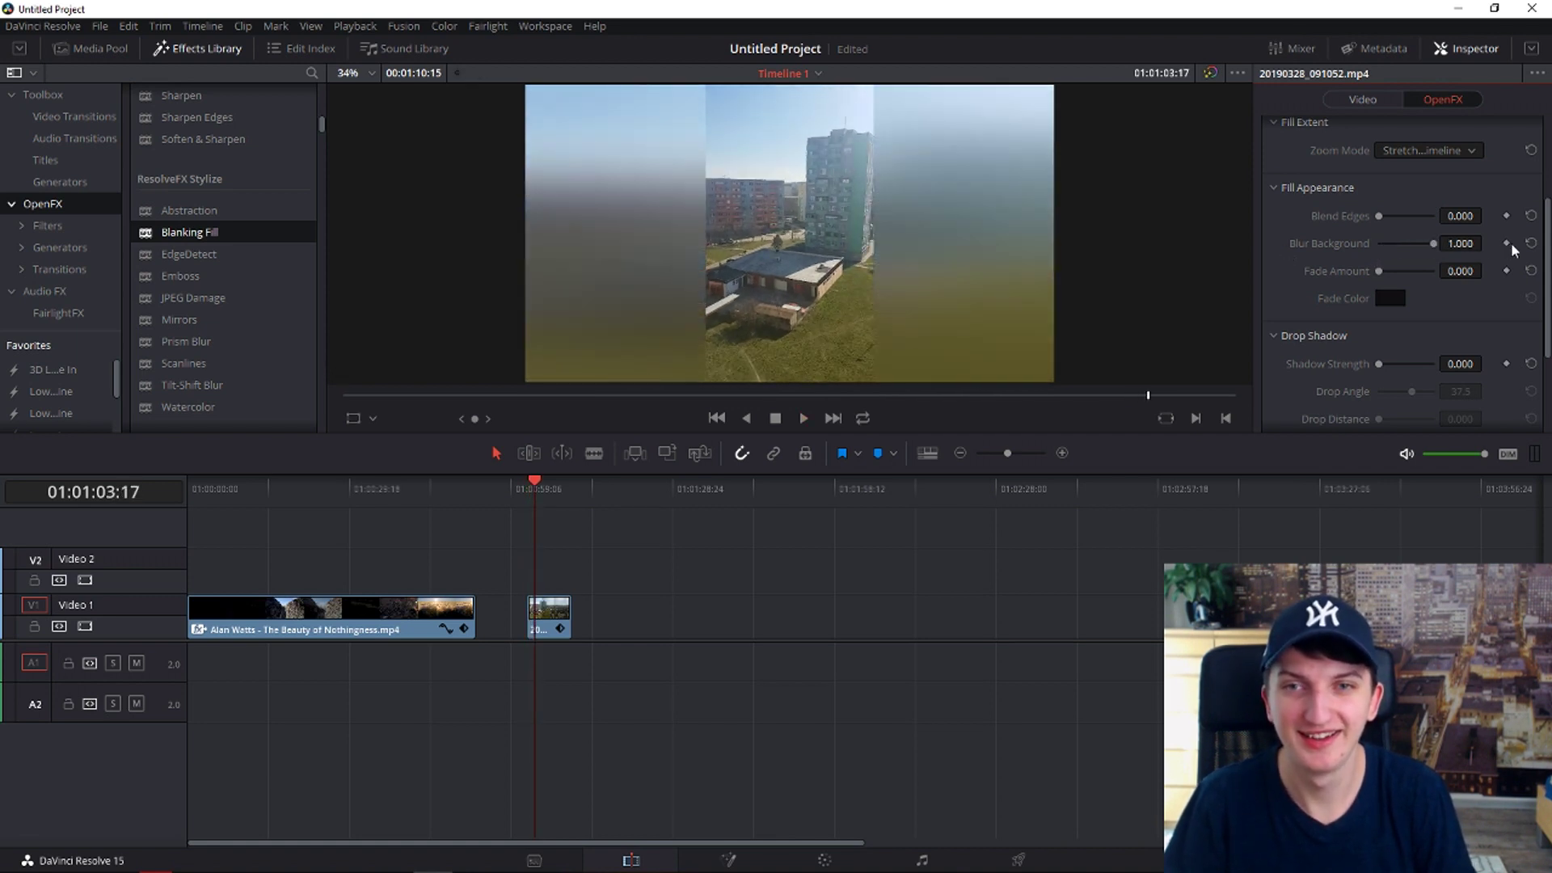
Step: Apply and enable Blanking Fill on the Alan Watts - The Beauty of Nothingness.mp4 clip, and expand the effect's Source settings
left_click(285, 487)
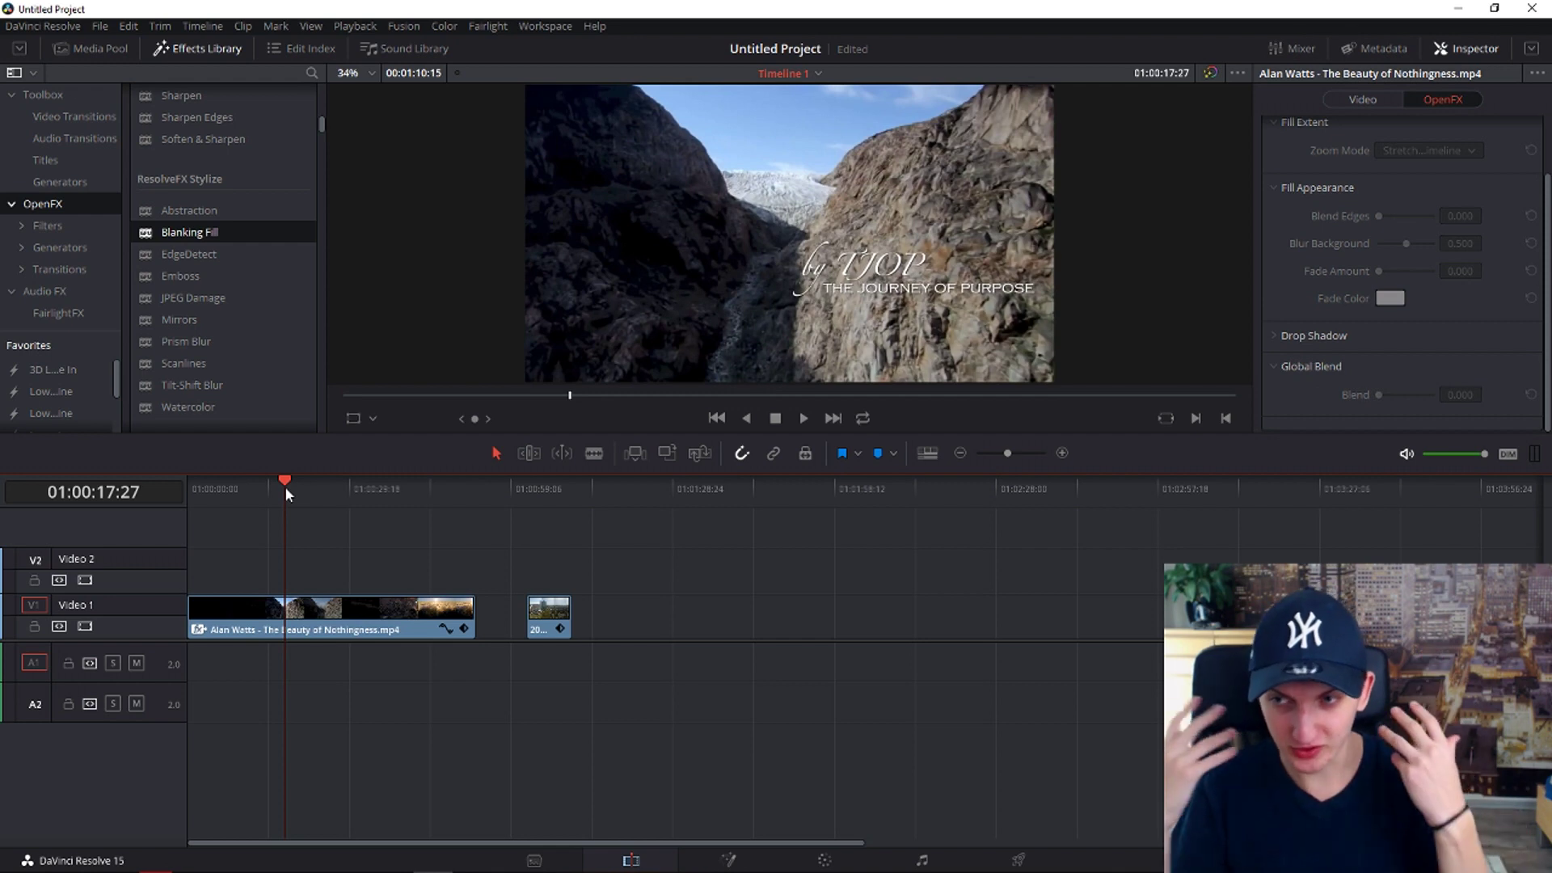
scroll(1340, 182, "up", 2)
scroll(1339, 182, "up", 1)
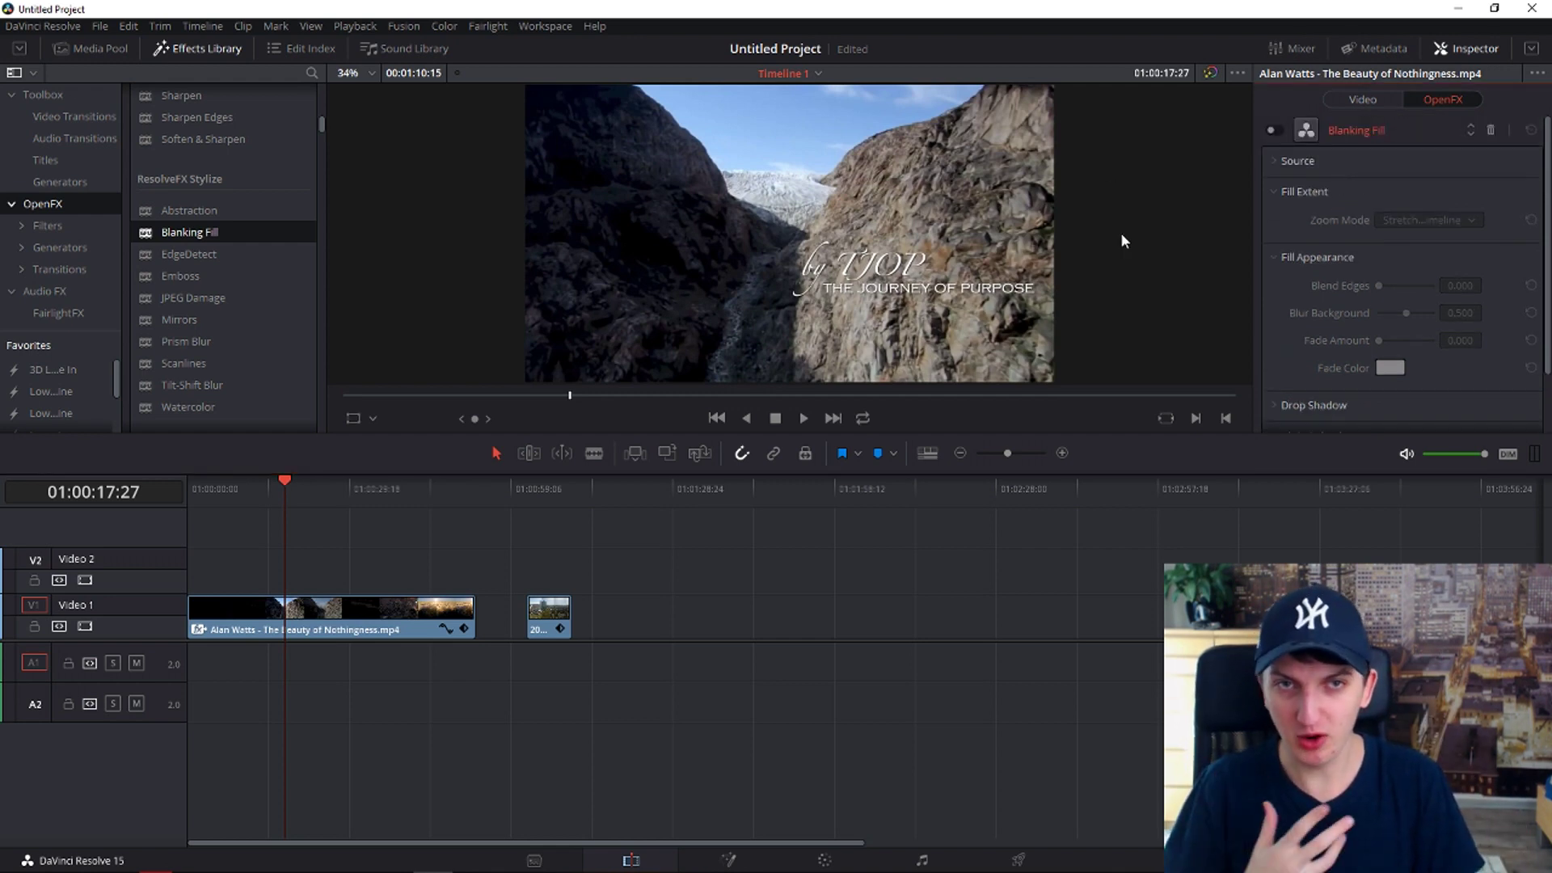
left_click_drag(198, 238, 326, 620)
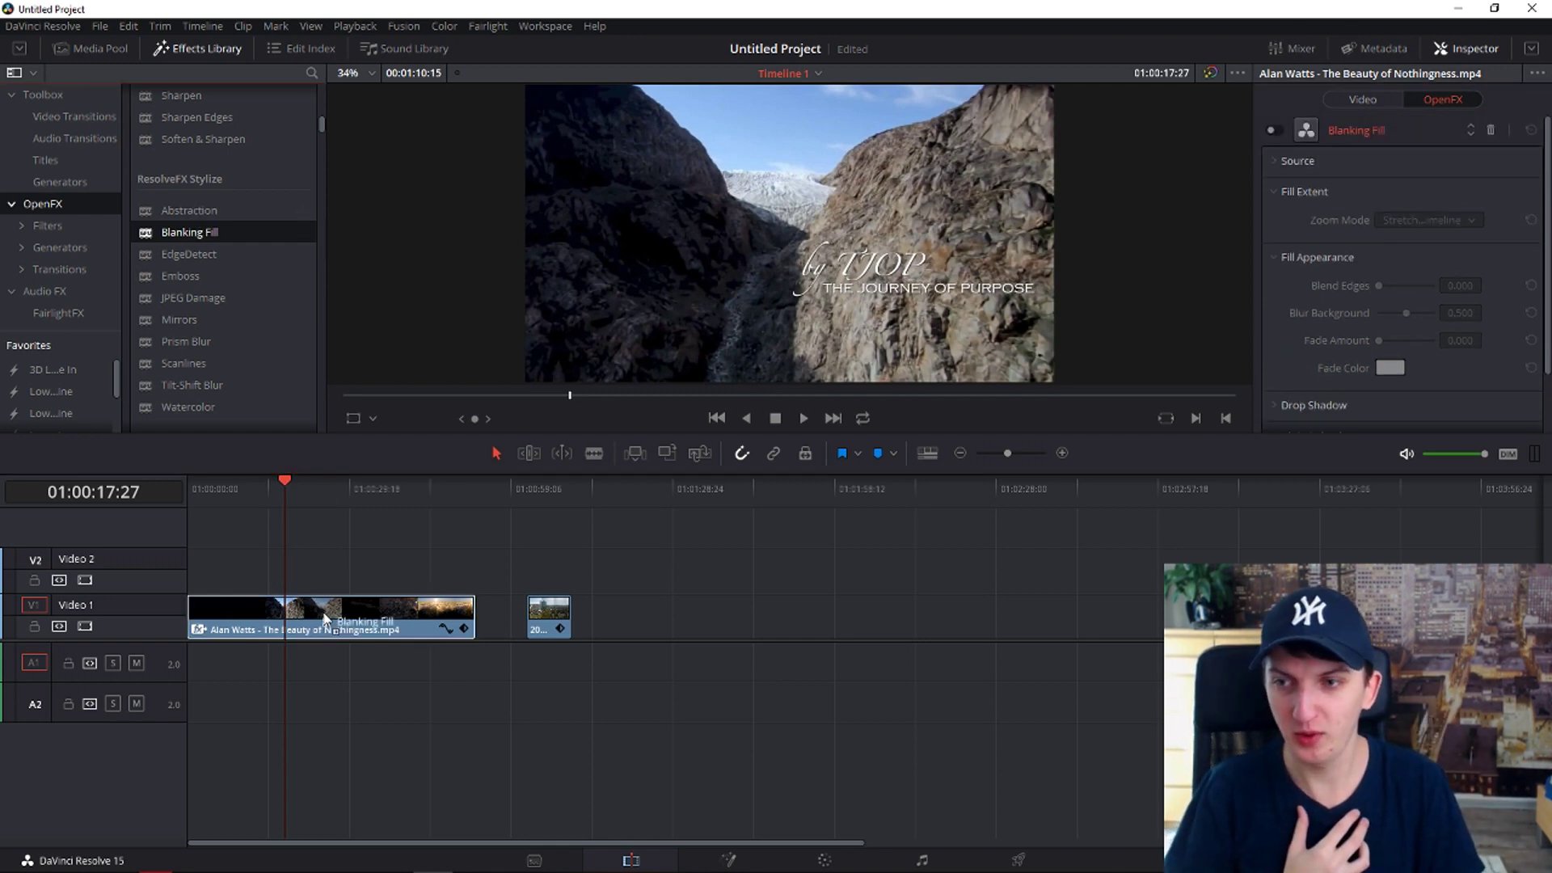
left_click_drag(326, 620, 328, 619)
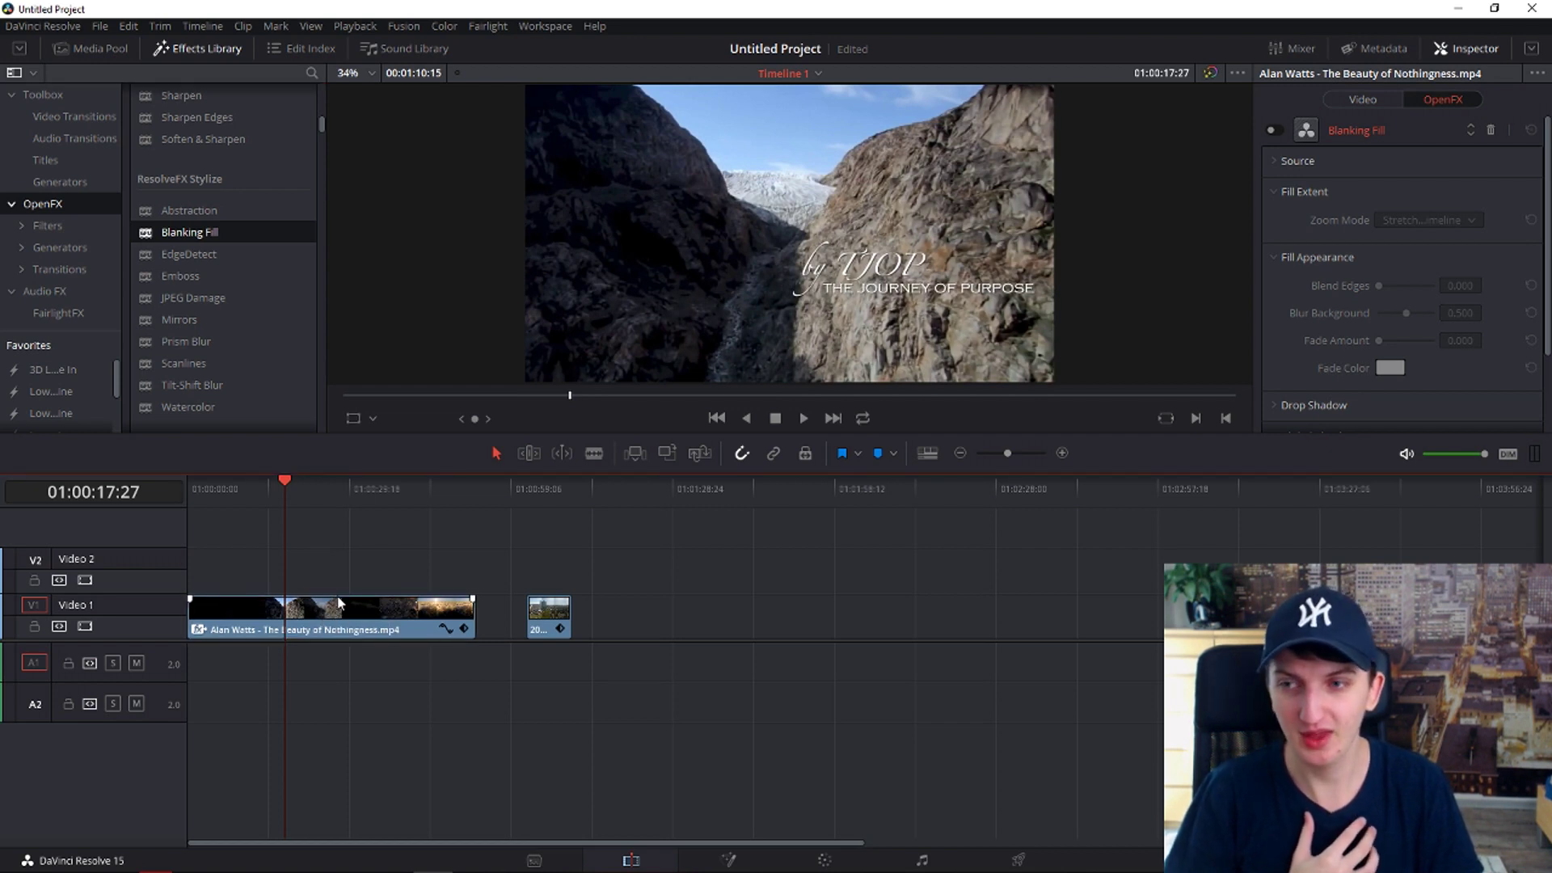
left_click(340, 620)
left_click(294, 499)
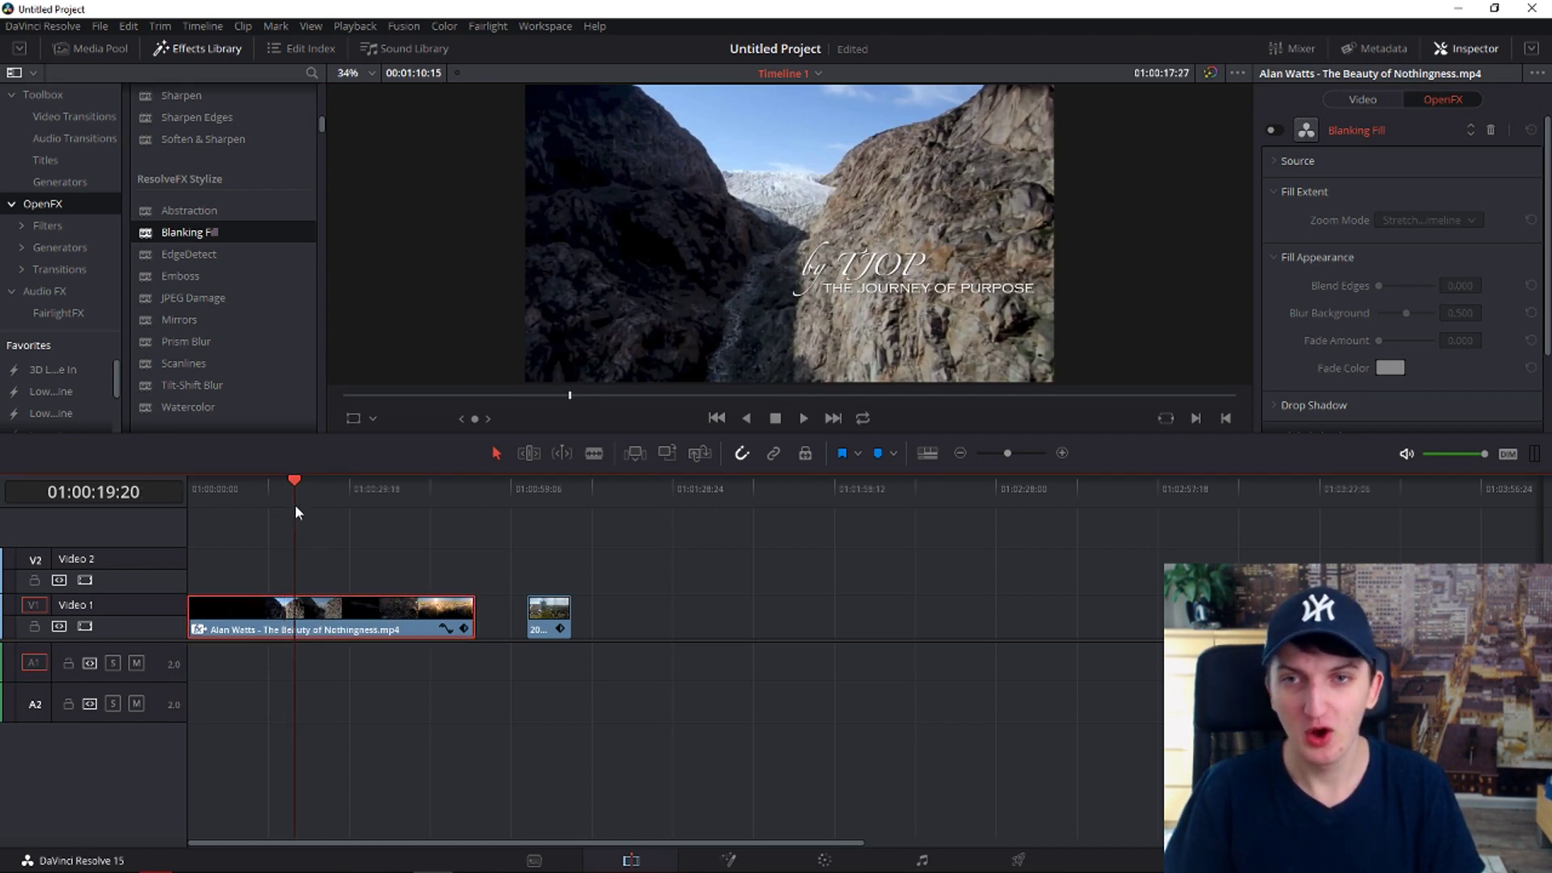
left_click(1274, 131)
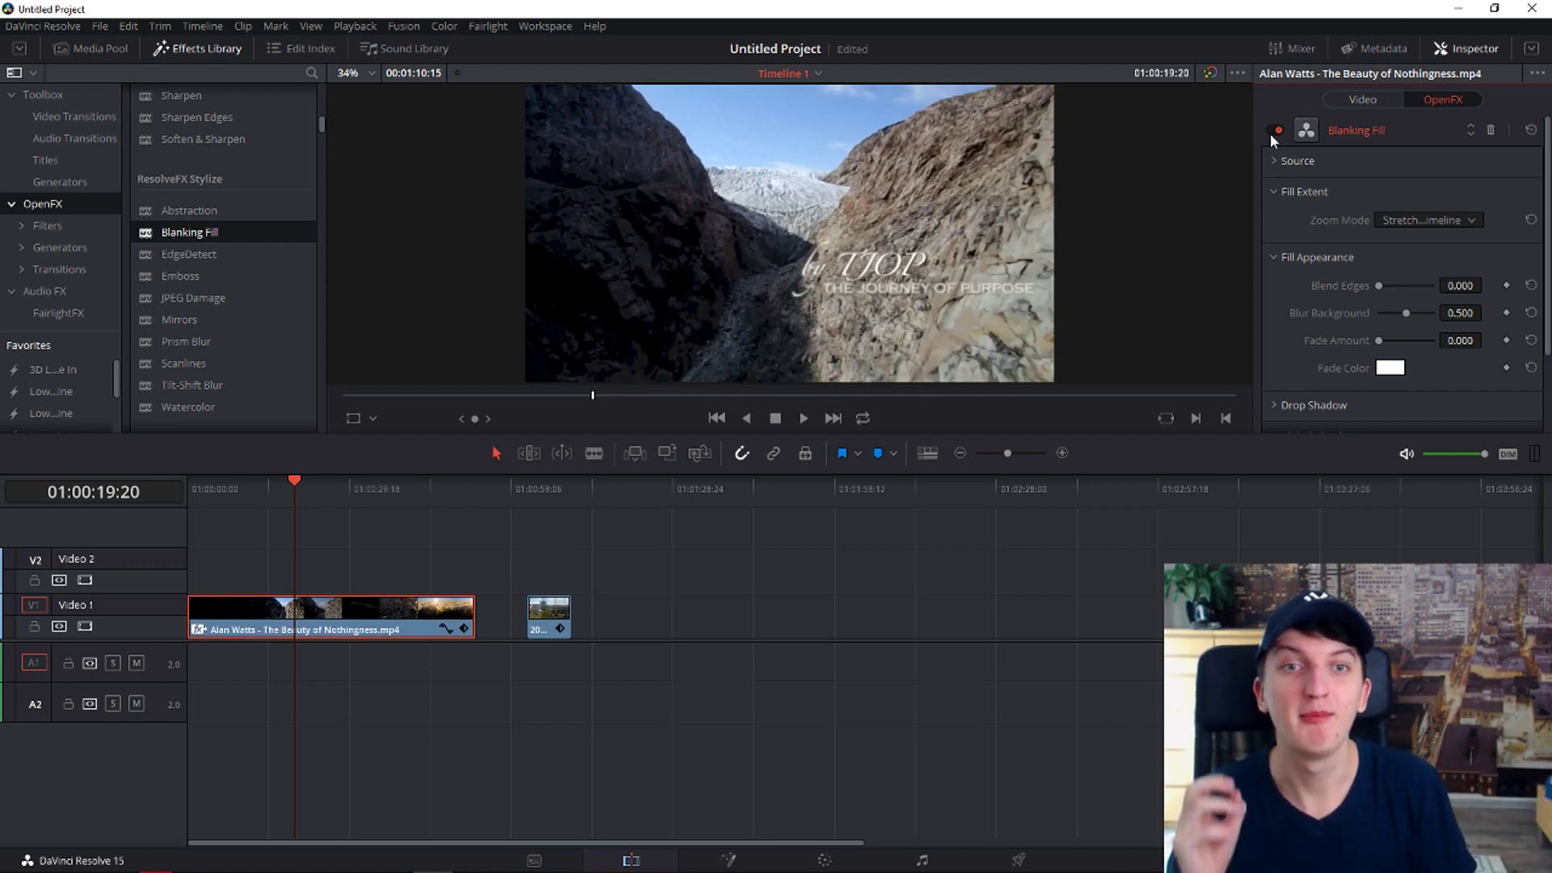
left_click(1278, 163)
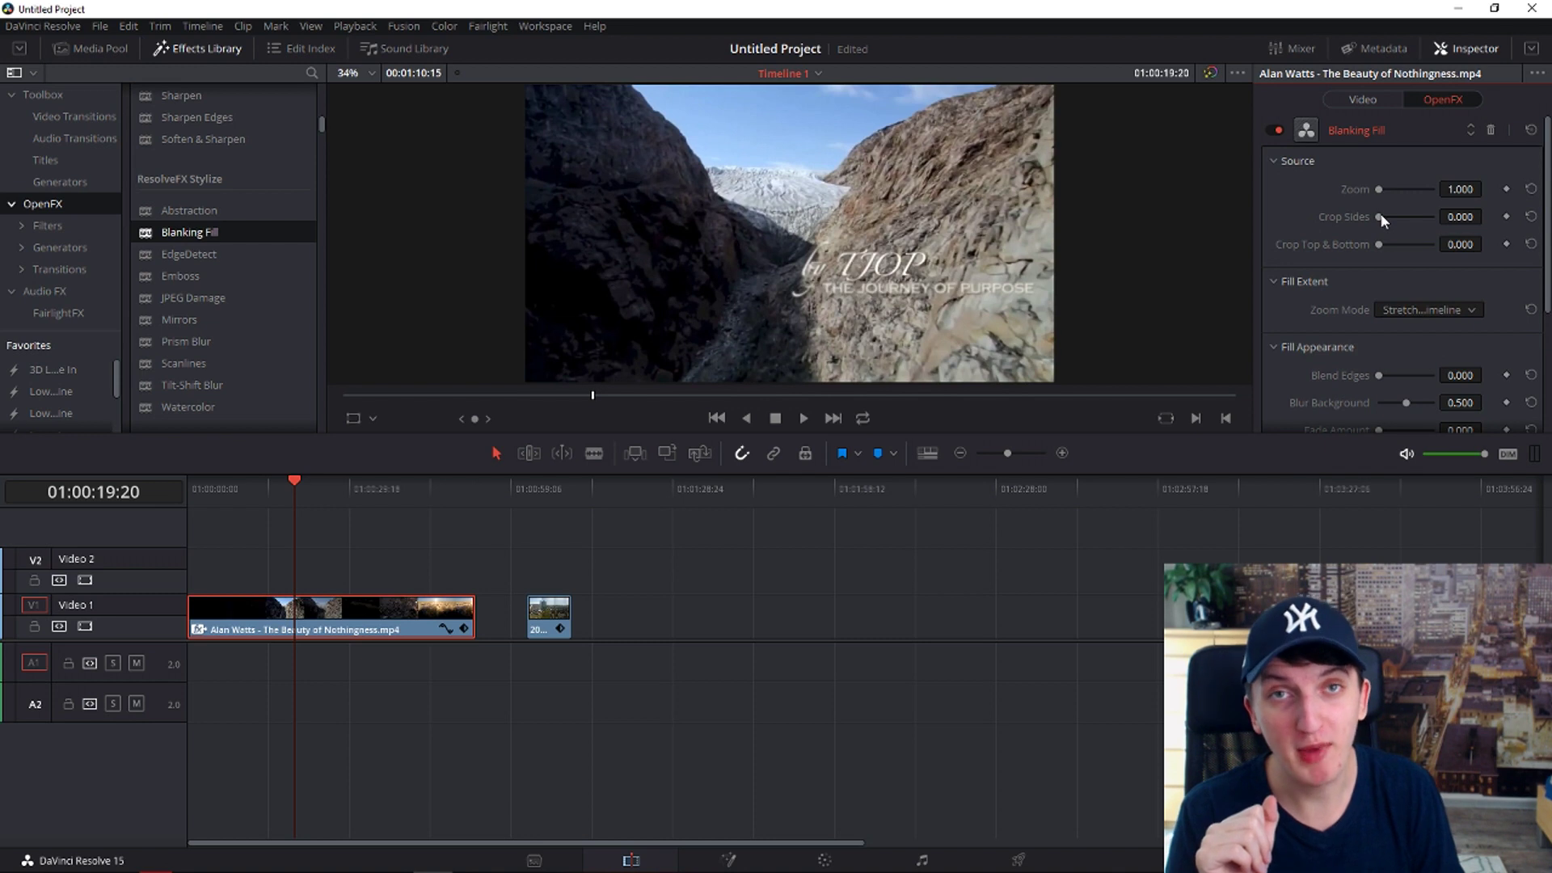
Step: Try Crop Sides values of 0.364 and 0.507 on the landscape clip, and reset Crop Sides to 0.000
left_click_drag(1379, 217, 1407, 224)
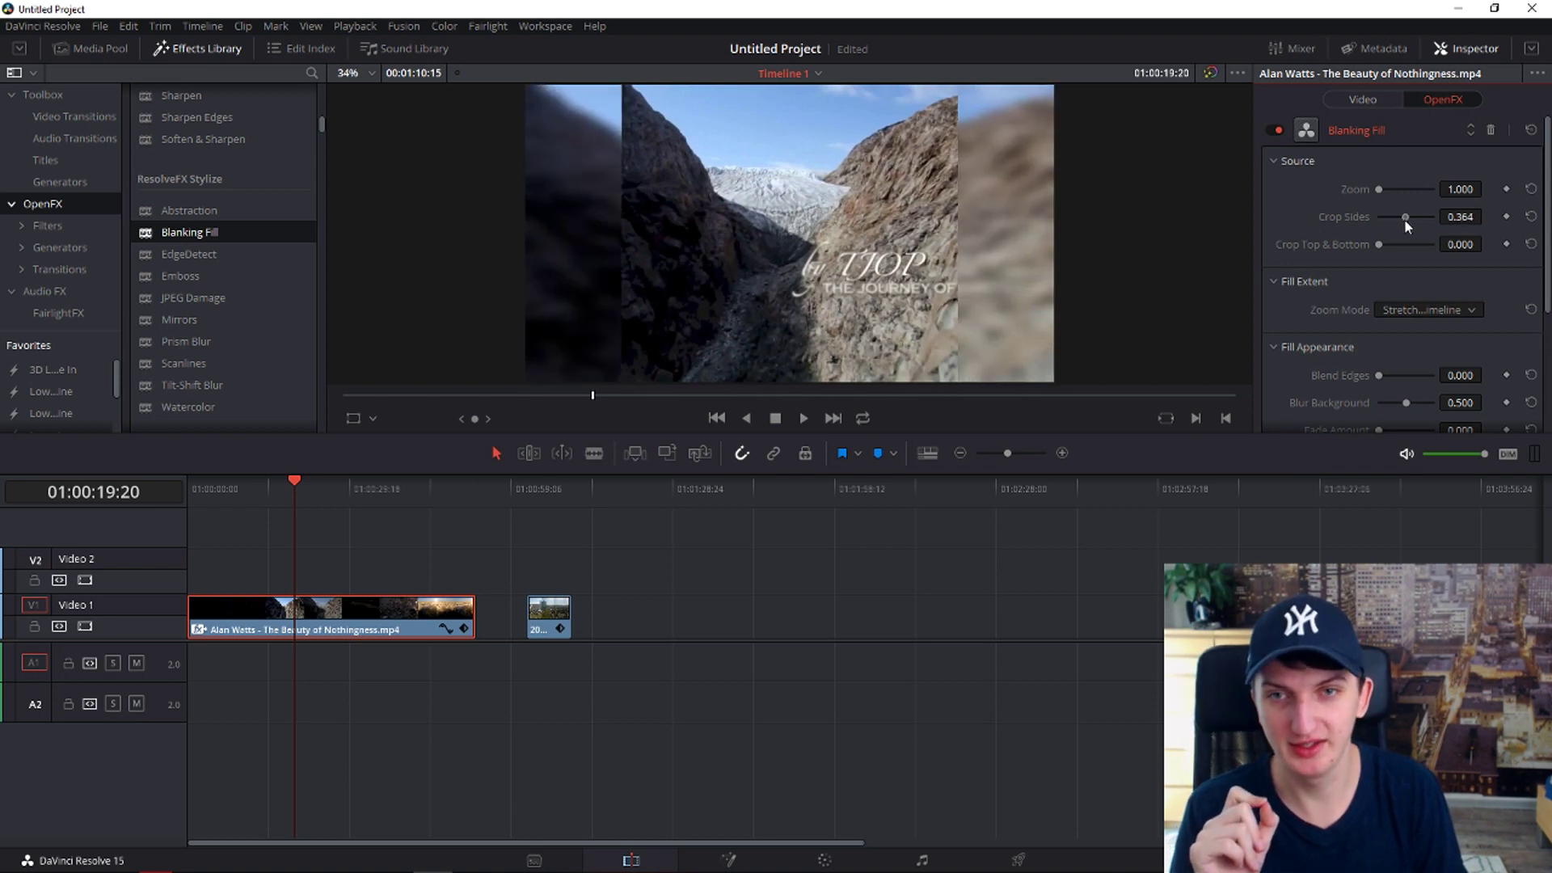
left_click(323, 488)
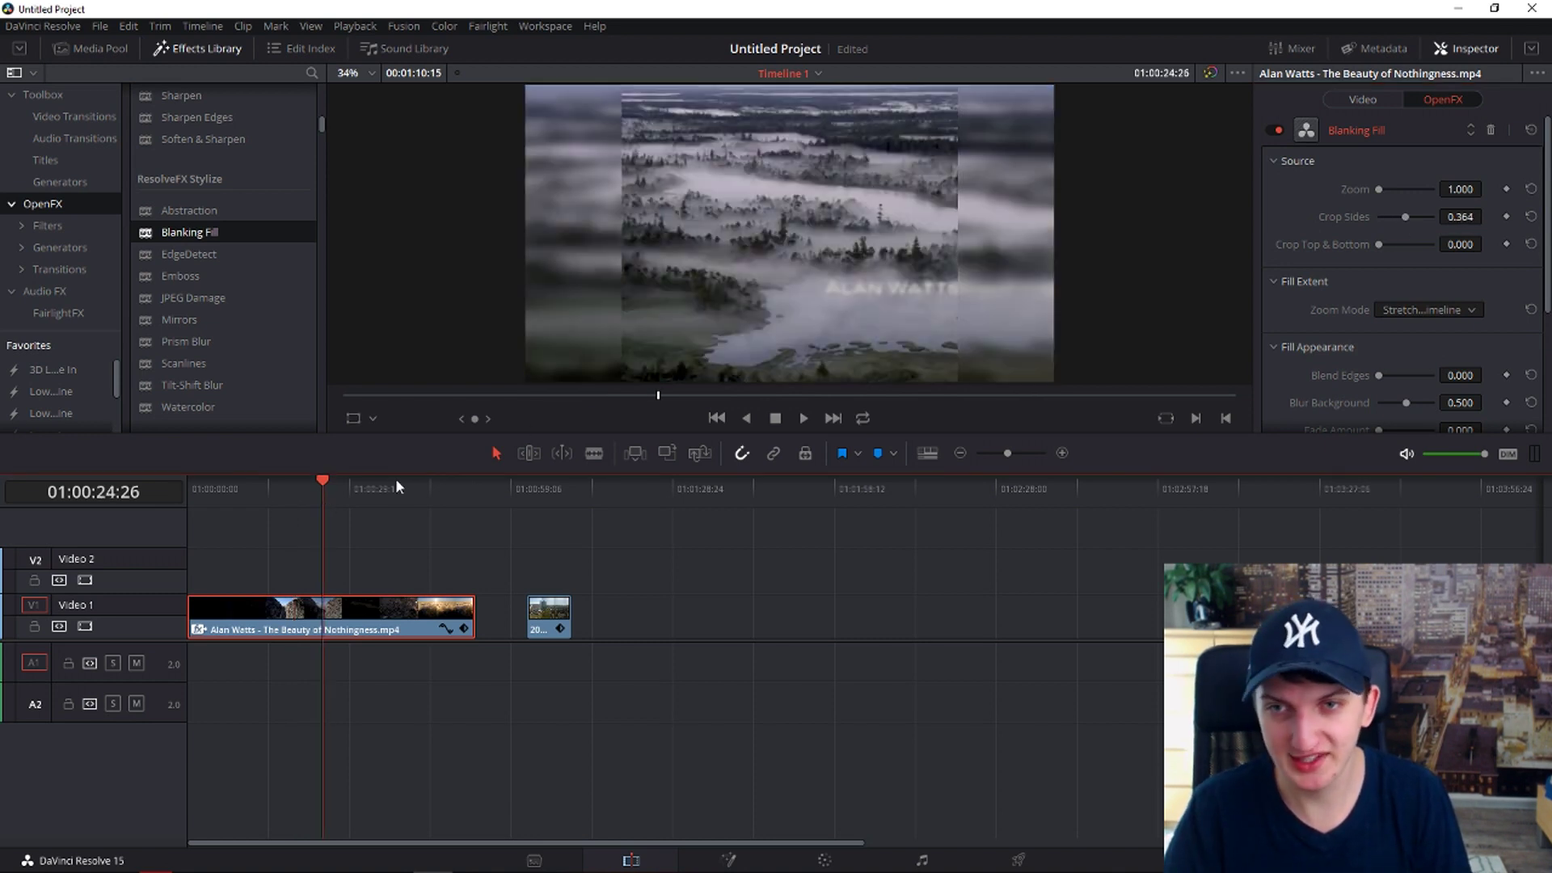
left_click_drag(1408, 220, 1415, 217)
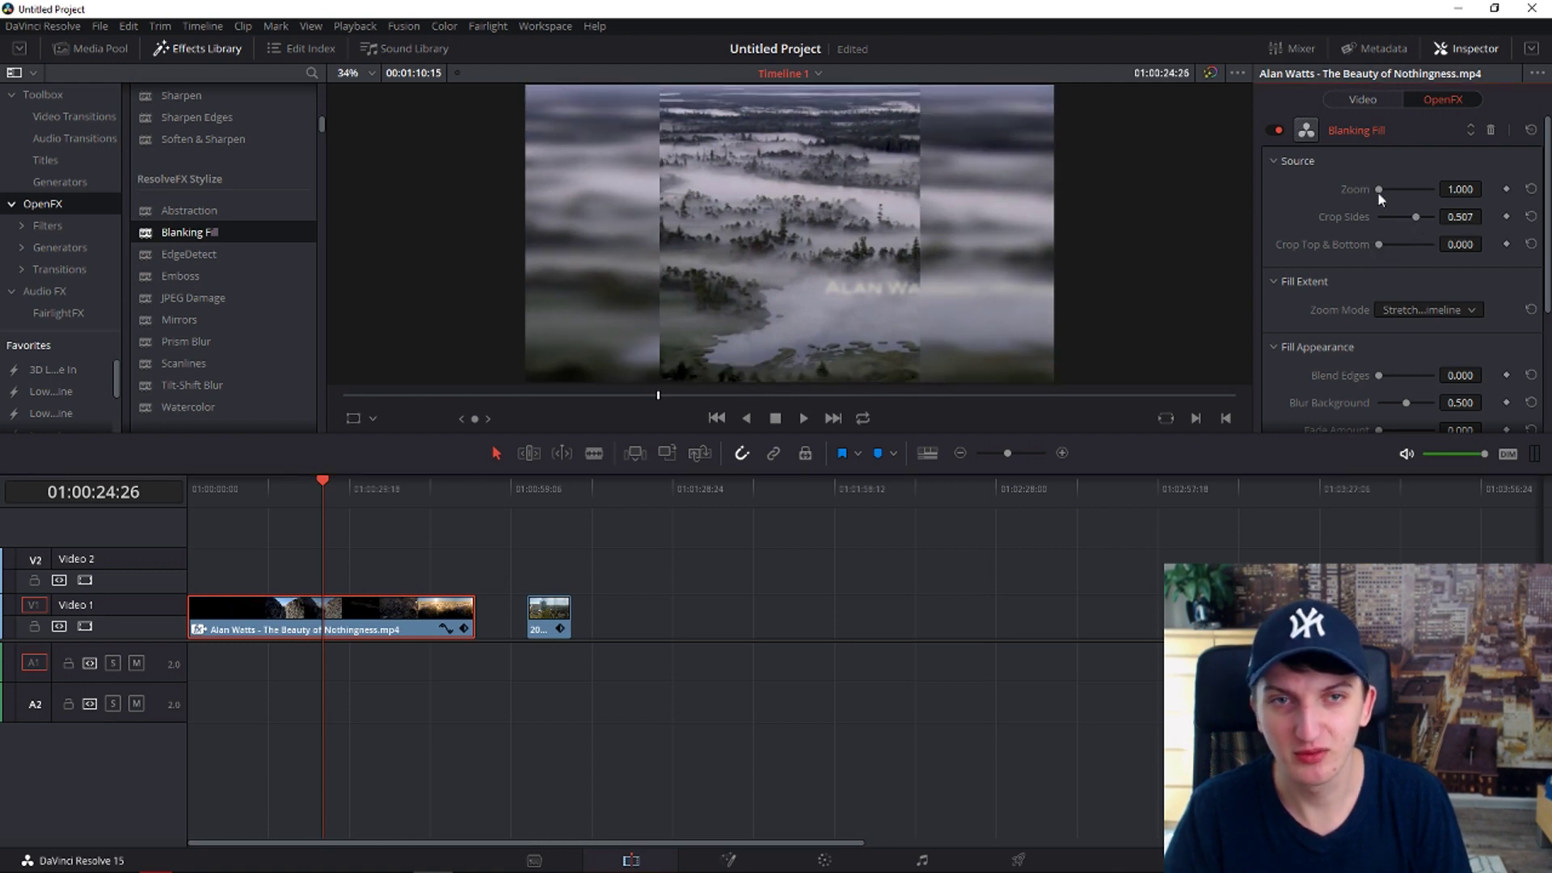
double_click(1415, 216)
Step: Set the landscape clip's Crop Top & Bottom to 0.243 and the fill's Fade Amount to 1.000
left_click_drag(1378, 245, 1399, 244)
key("space")
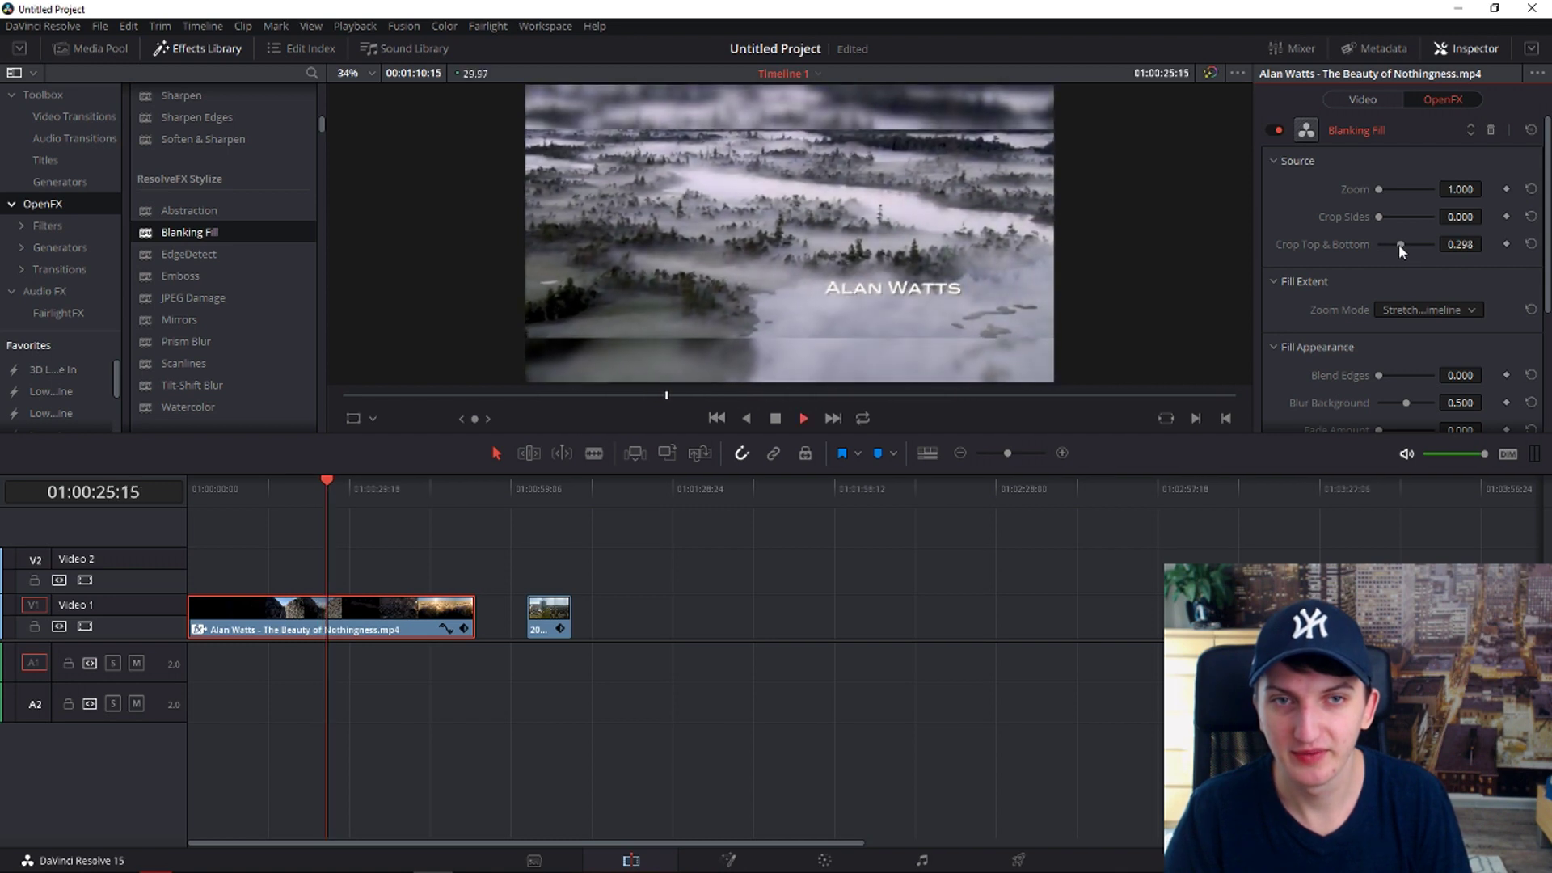
scroll(1340, 283, "down", 1)
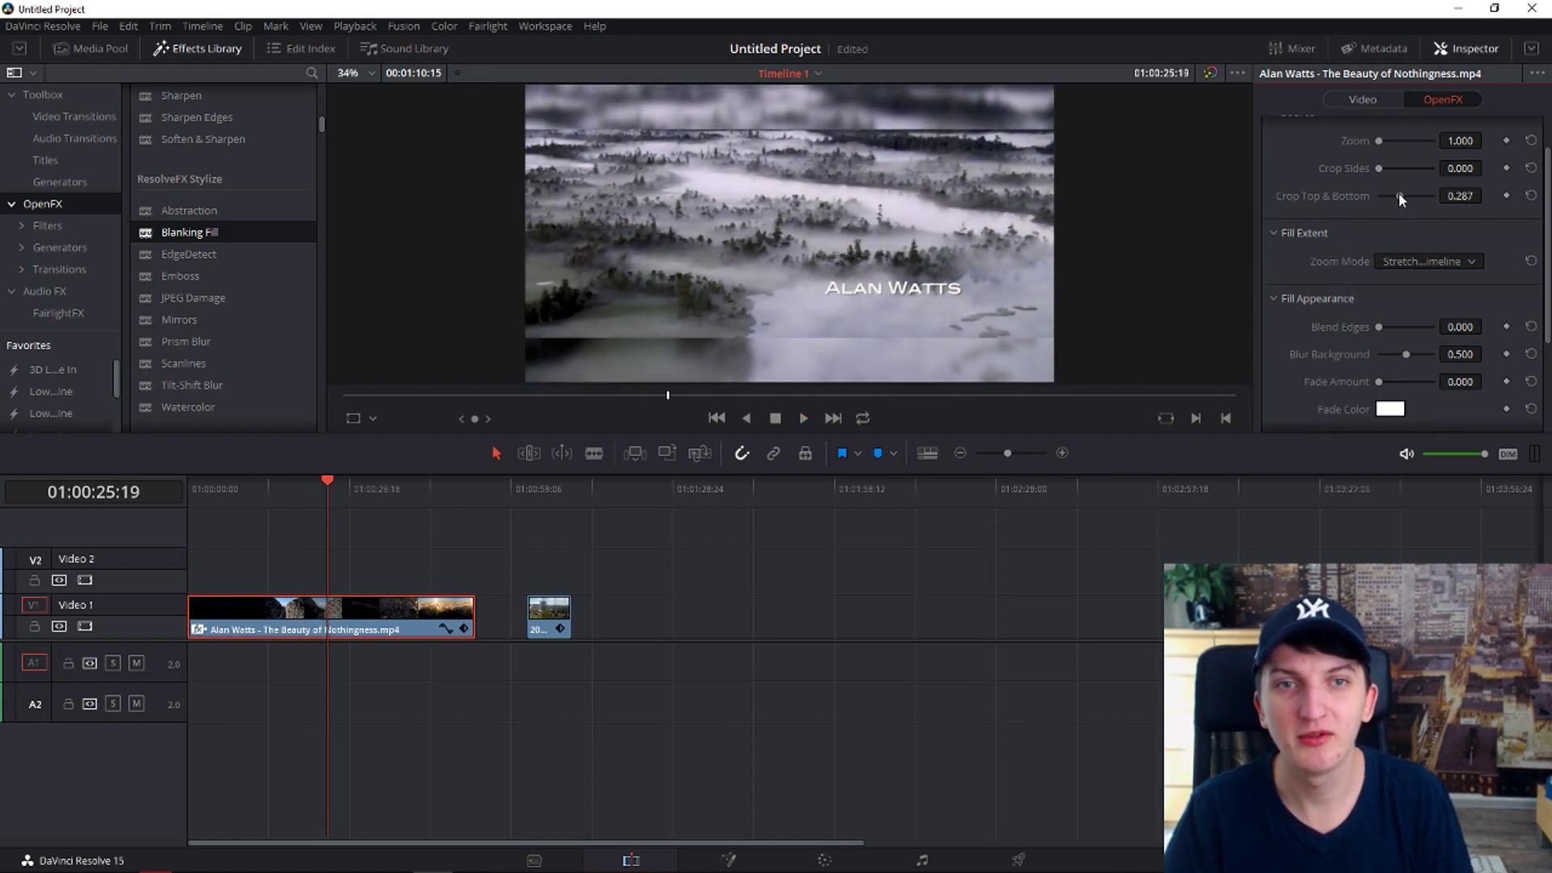
left_click_drag(1402, 196, 1398, 197)
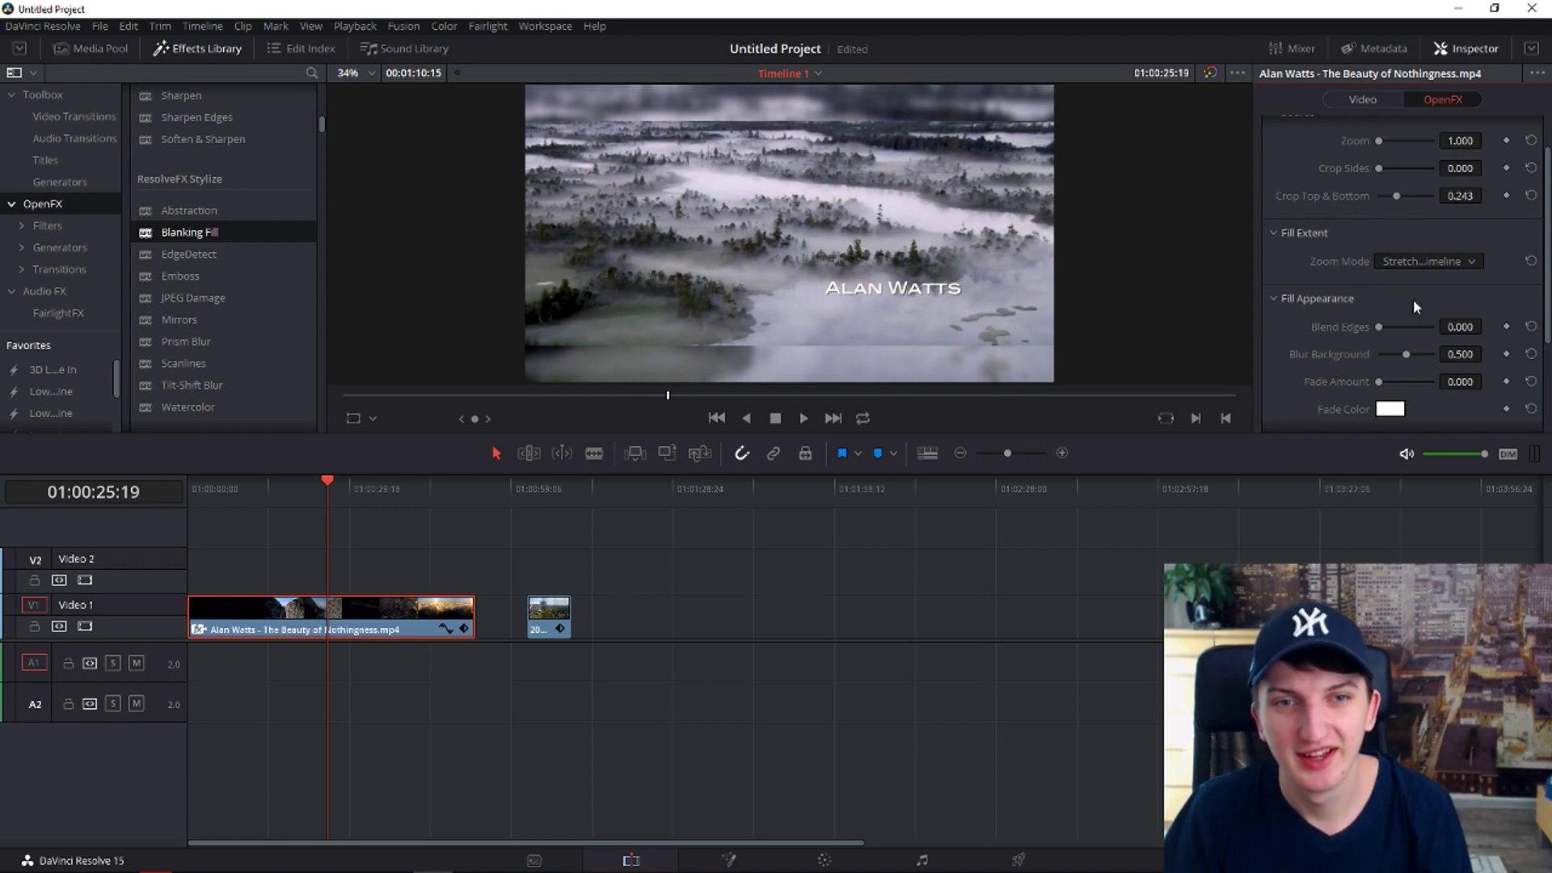
left_click_drag(1380, 383, 1493, 395)
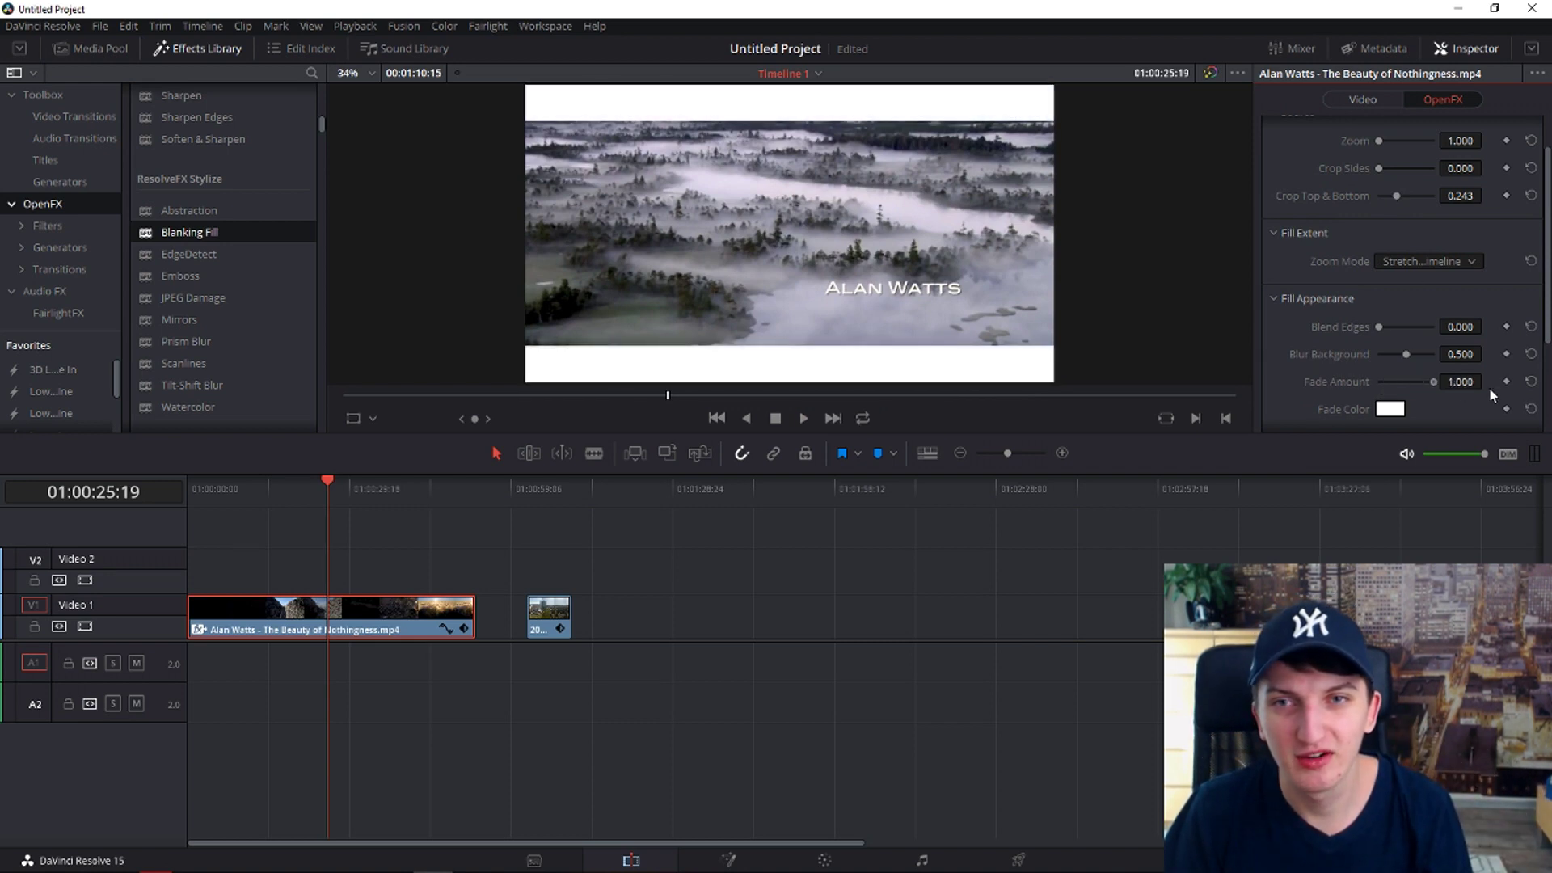
Step: Set the Blanking Fill's Fade Color to black and play the landscape clip to check the bars
left_click(1391, 410)
left_click(570, 304)
left_click(961, 587)
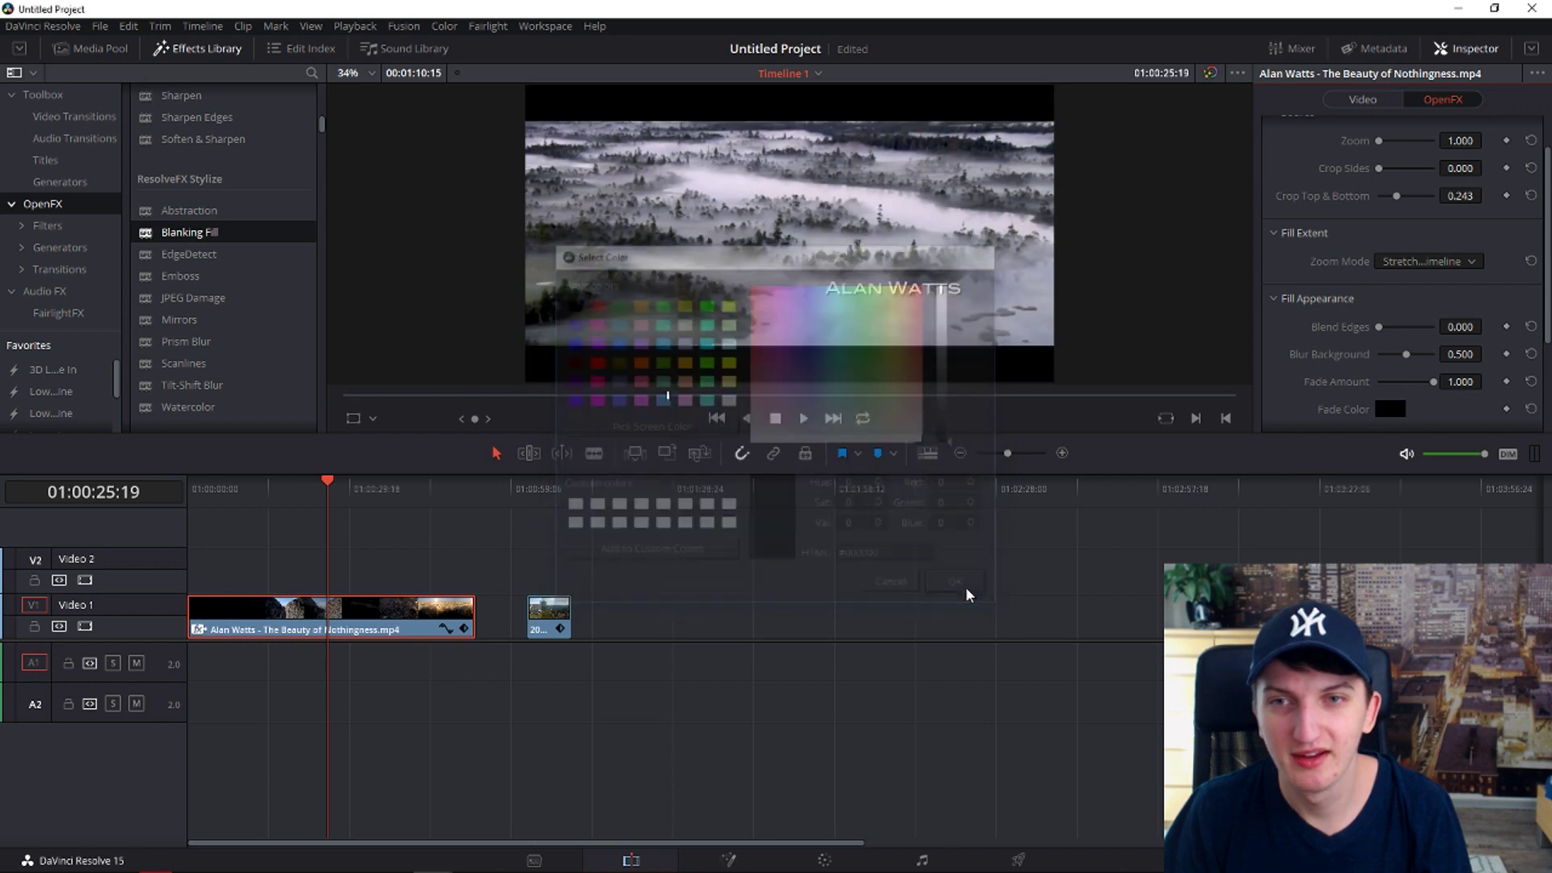
key("space")
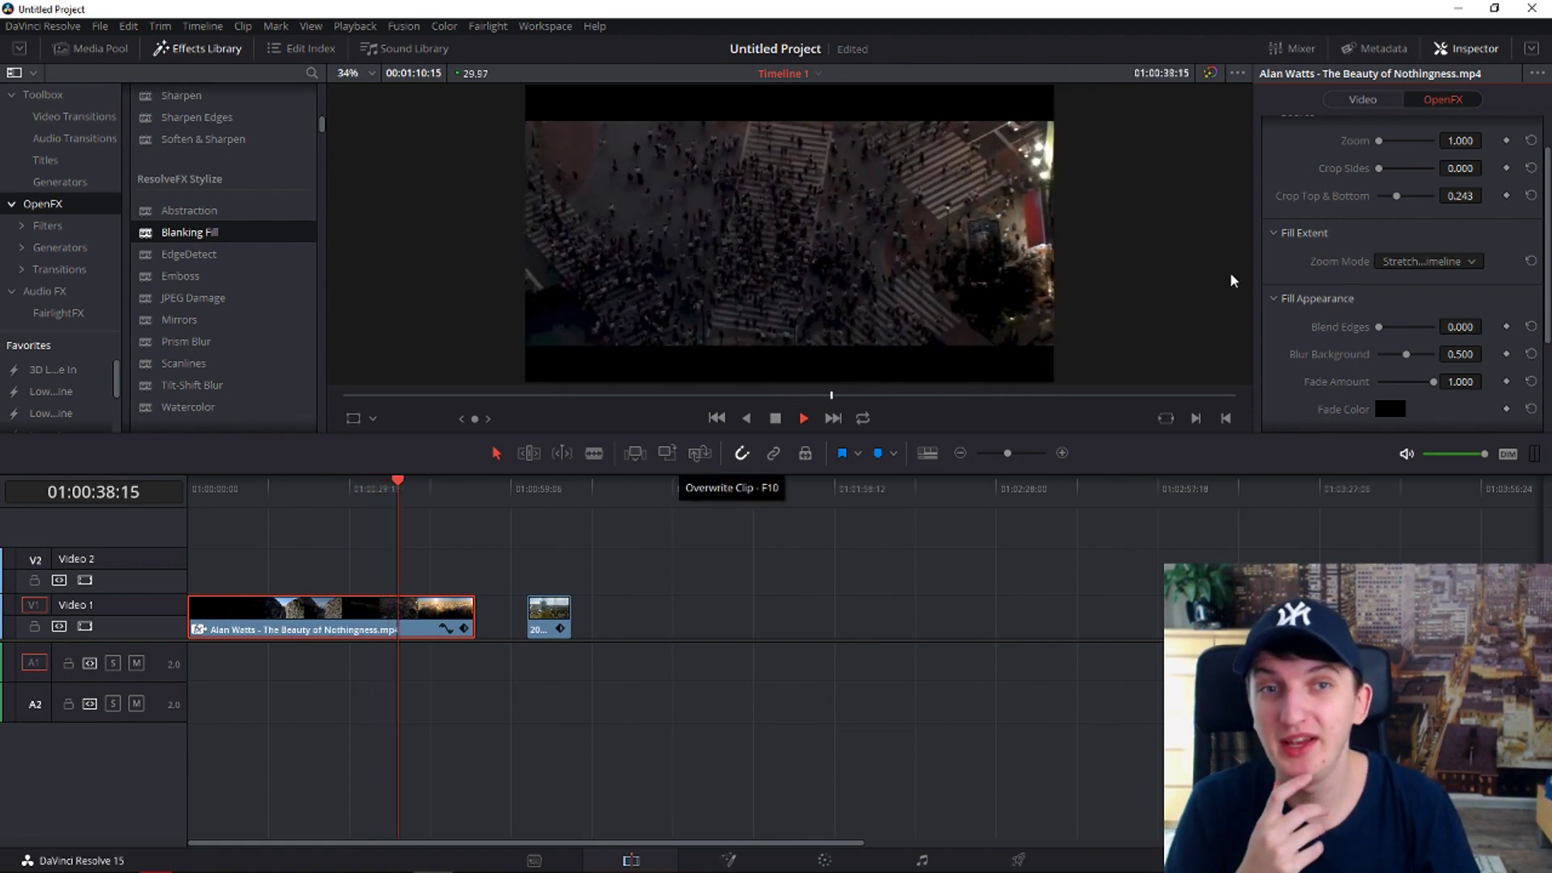
Step: Set the landscape clip's Crop Top & Bottom and Fade Amount to 0.000, and its Crop Sides to 0.430
left_click_drag(1393, 196, 1401, 203)
left_click_drag(1404, 197, 1399, 198)
left_click_drag(1433, 382, 1405, 359)
mouse_move(1405, 195)
left_mouse_down()
mouse_move(1355, 196)
mouse_move(1409, 173)
left_mouse_up()
Step: Move the playhead to 01:00:18:15, preview the side-cropped landscape clip, bring the fill's Source settings into view, and stop playback
left_click(291, 485)
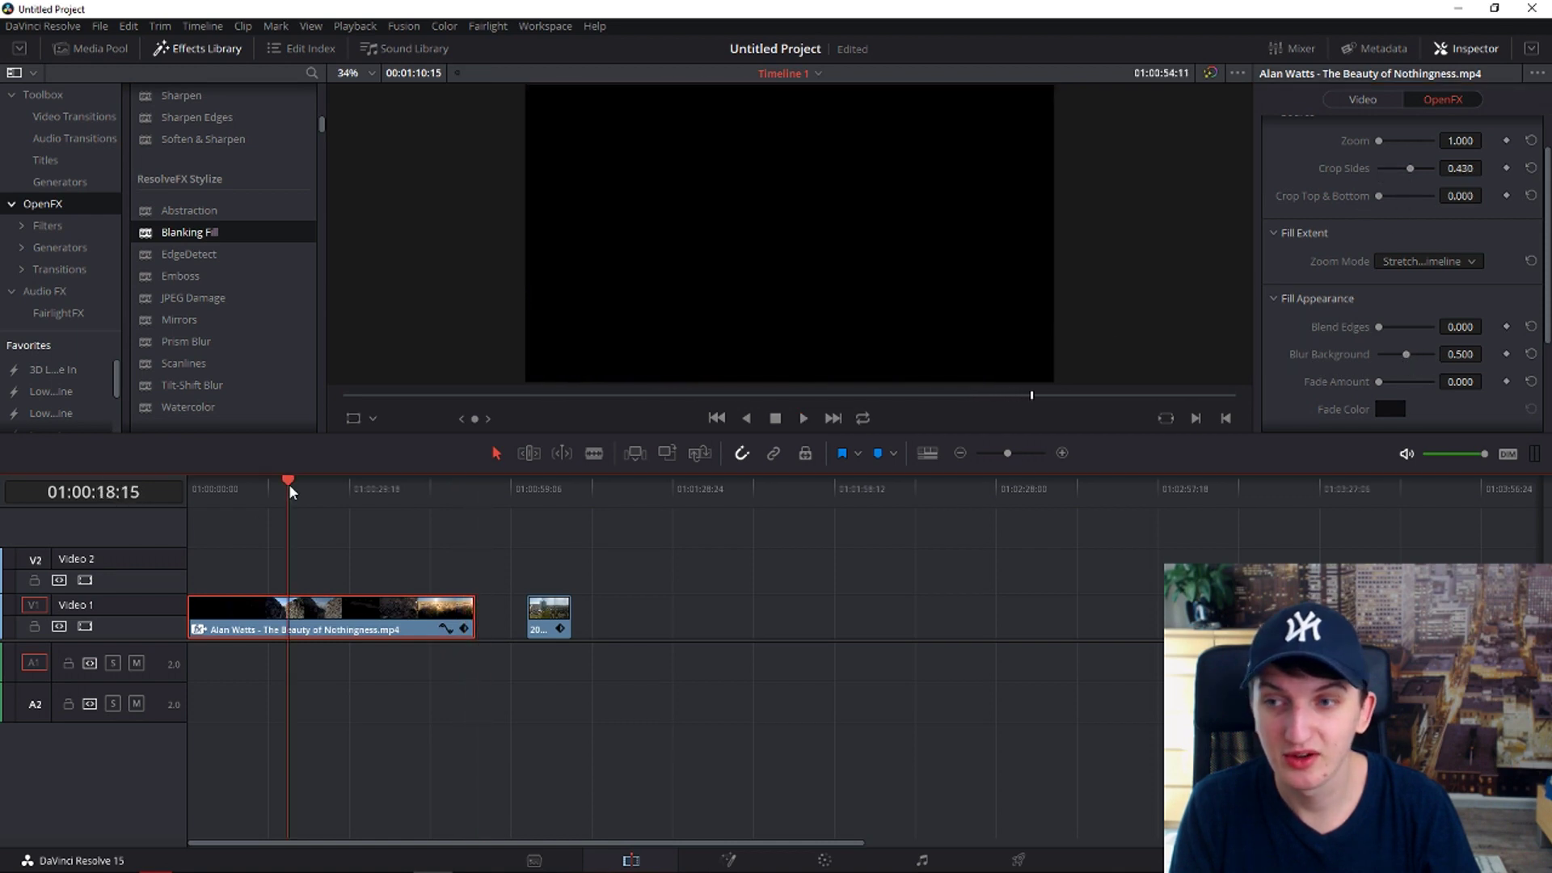
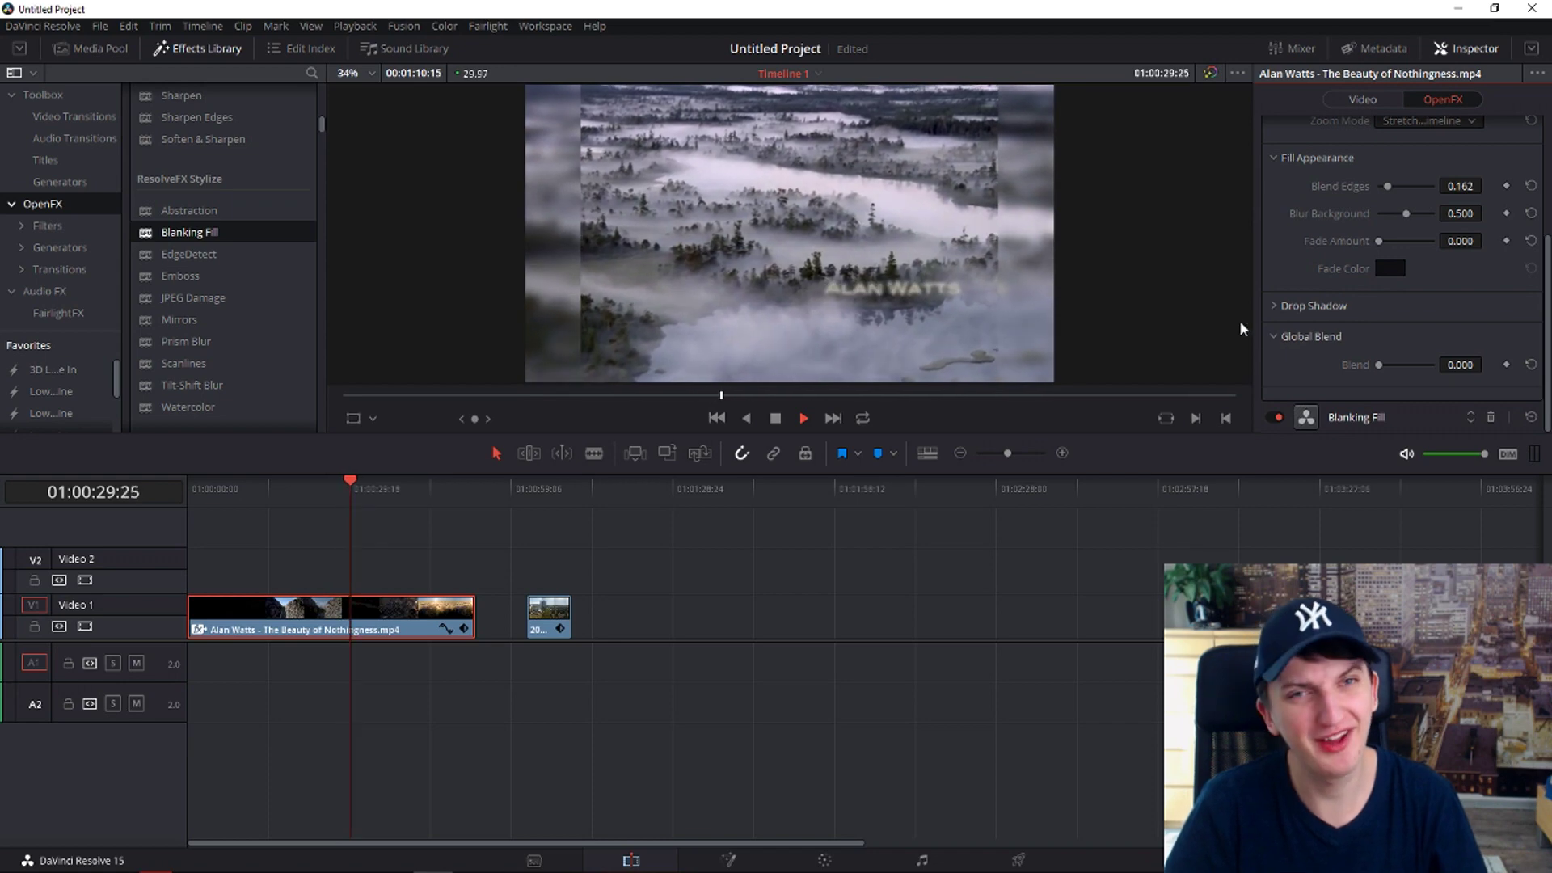
scroll(1345, 342, "up", 3)
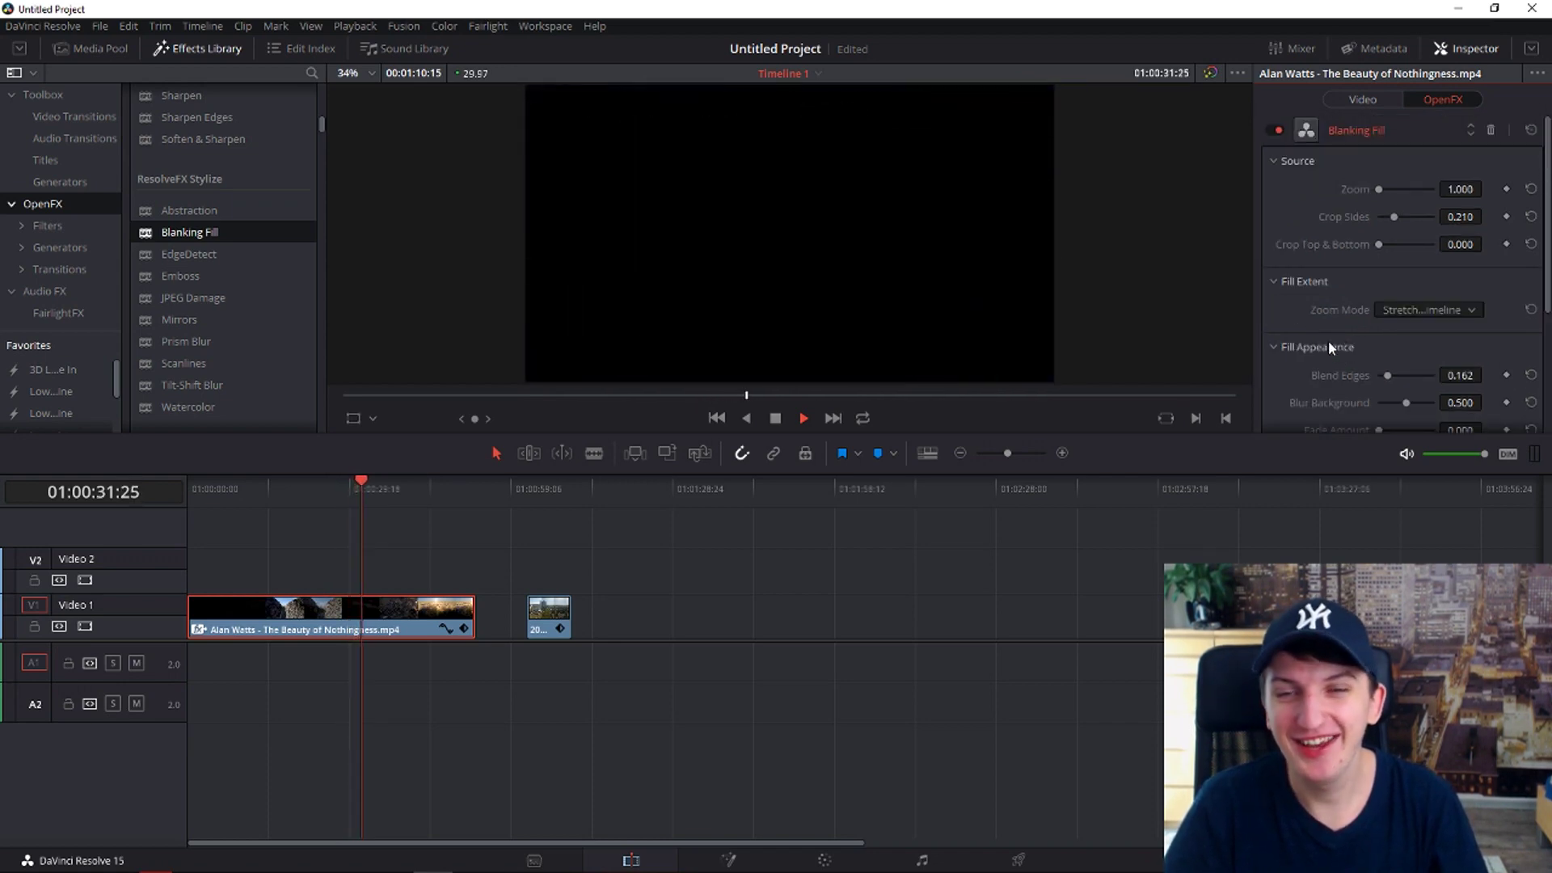
key("space")
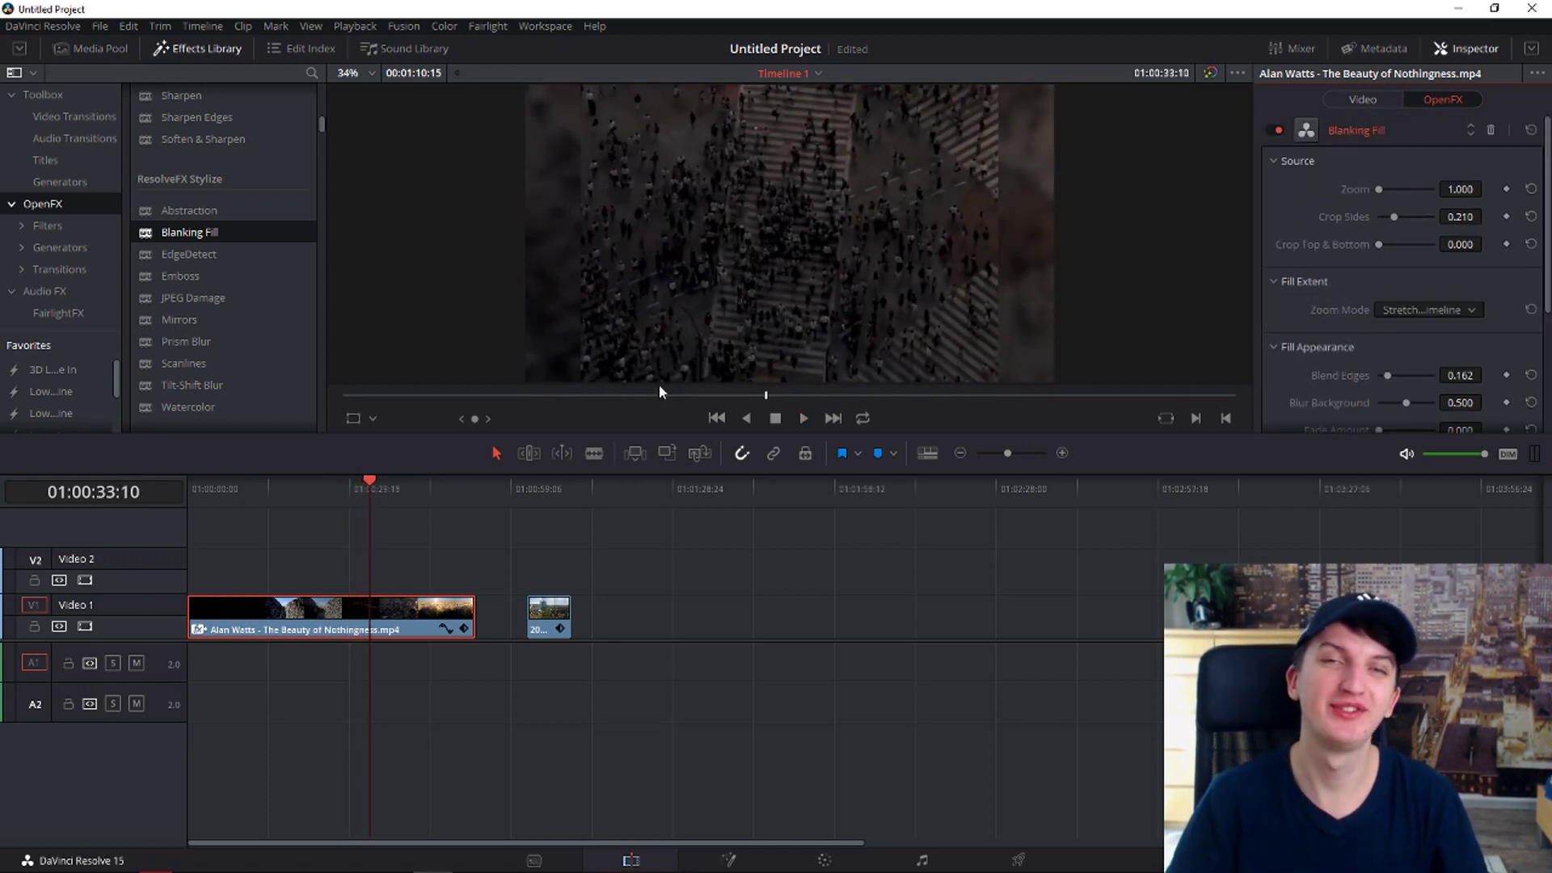